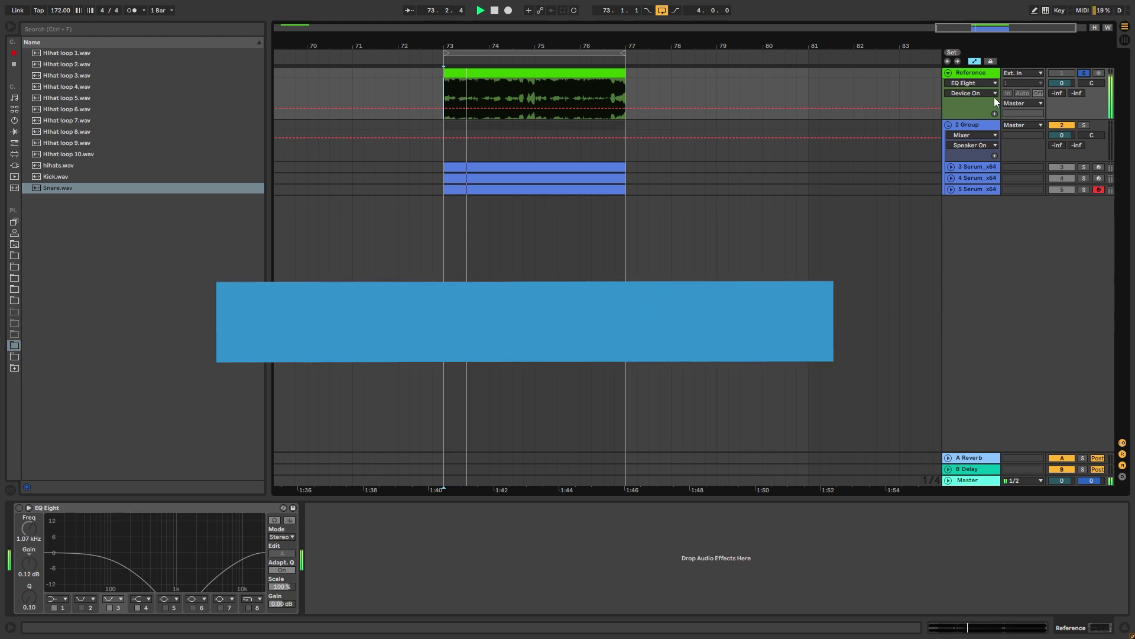
Step: Set the volume of 2 Group to 1.0 dB and compare it with the Reference track by alternating solos
{"action": "left_click_drag", "start_coordinate": [1062, 135], "coordinate": [1063, 130]}
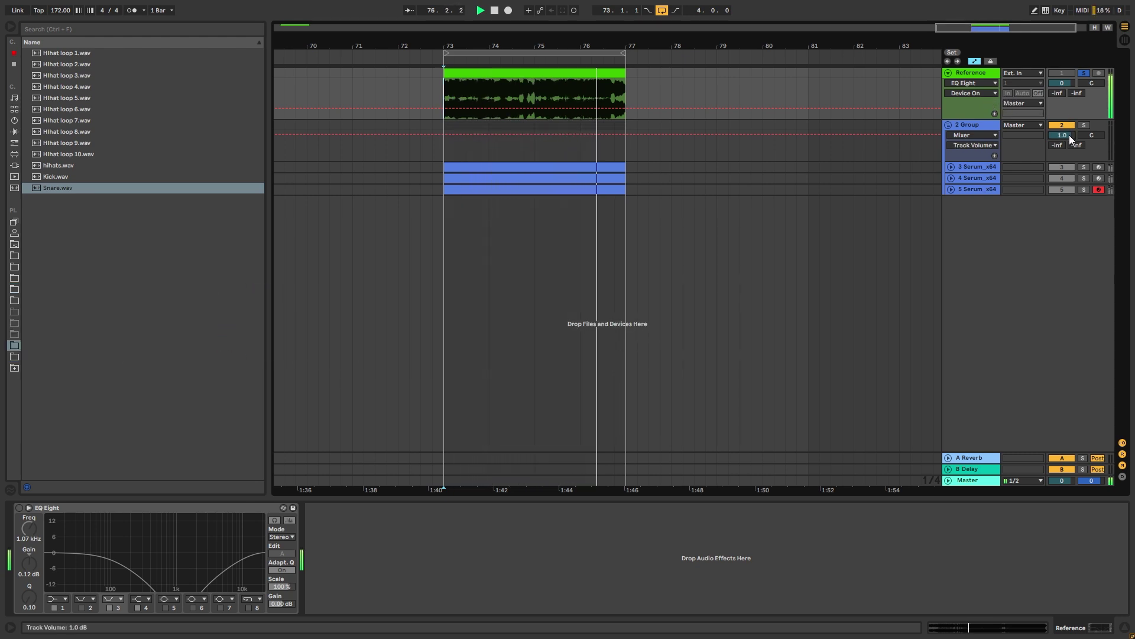
{"action": "left_click", "coordinate": [1084, 125]}
{"action": "key", "text": "space"}
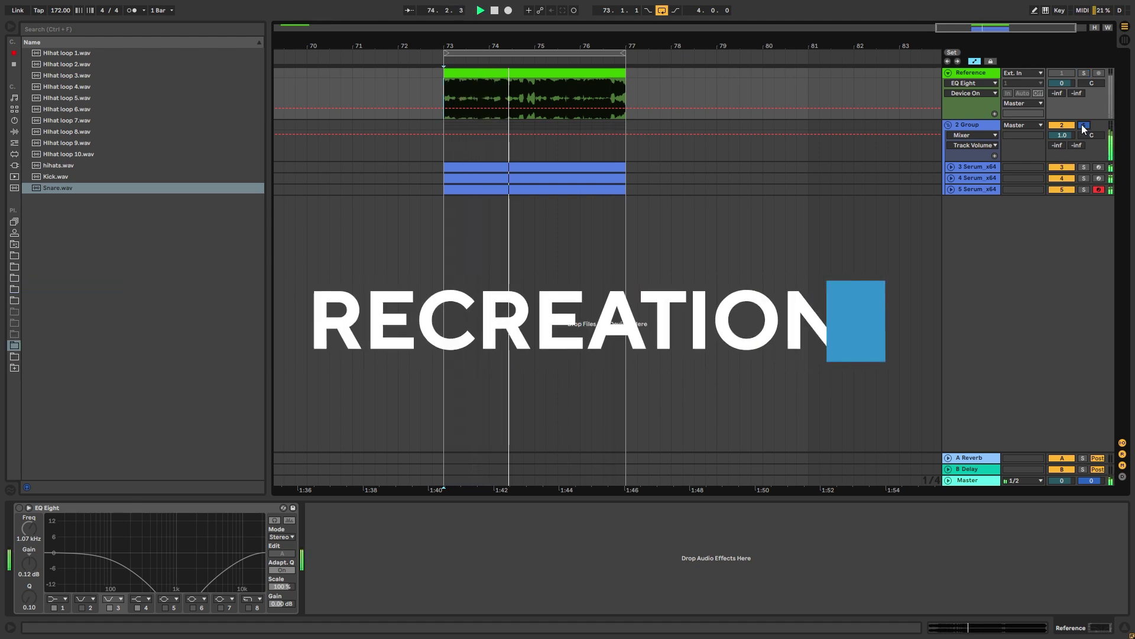
{"action": "left_click", "coordinate": [1092, 75]}
{"action": "left_click", "coordinate": [1086, 125]}
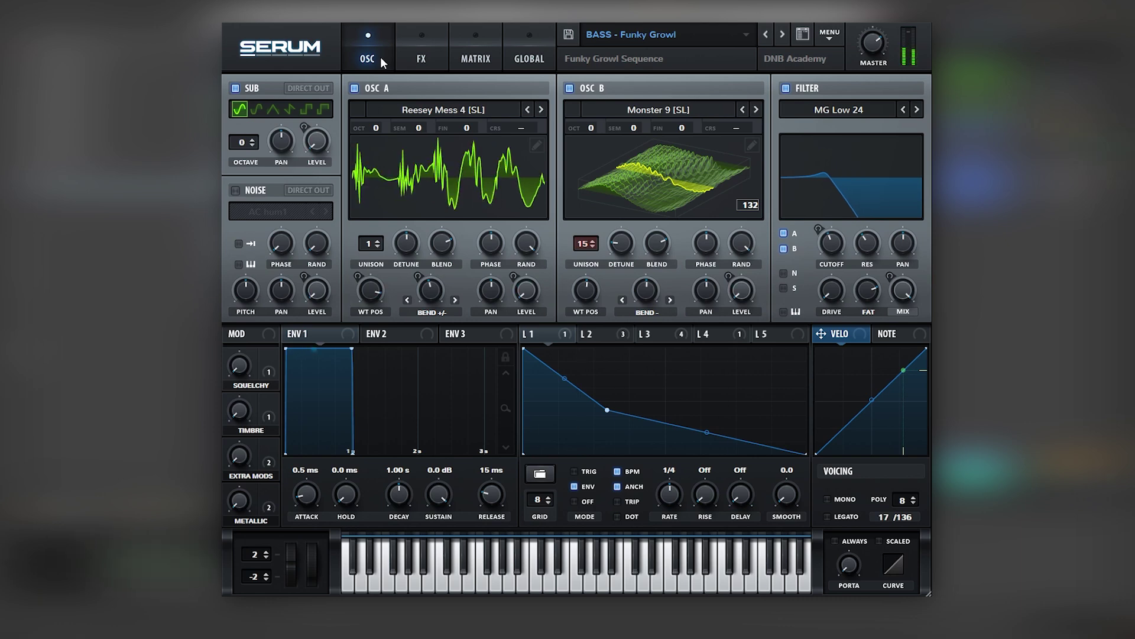
Step: Compare the Serum growl with and without its EQ effect, leaving the EQ on
{"action": "left_click", "coordinate": [411, 52]}
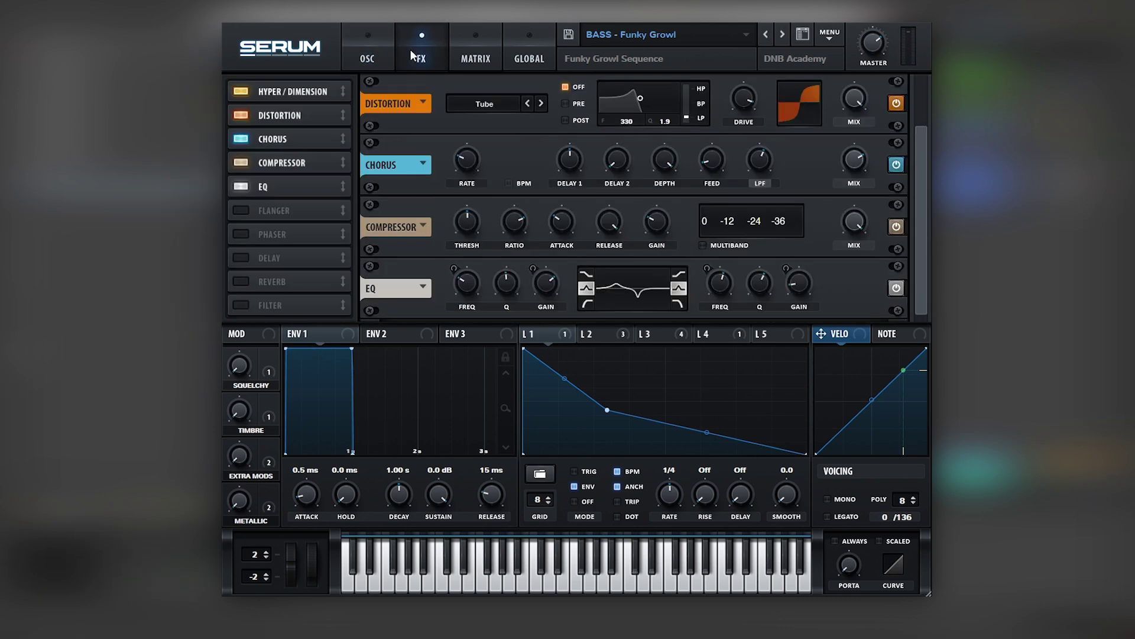
{"action": "left_click", "coordinate": [241, 186]}
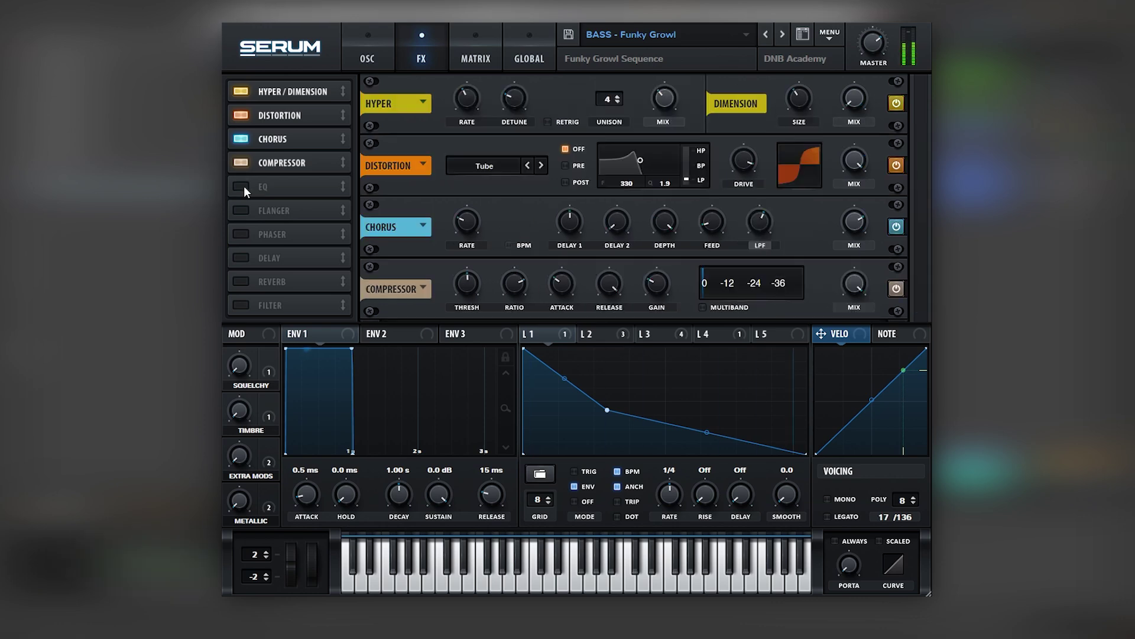
{"action": "left_click", "coordinate": [248, 184]}
{"action": "left_click", "coordinate": [247, 183]}
{"action": "left_click", "coordinate": [247, 183]}
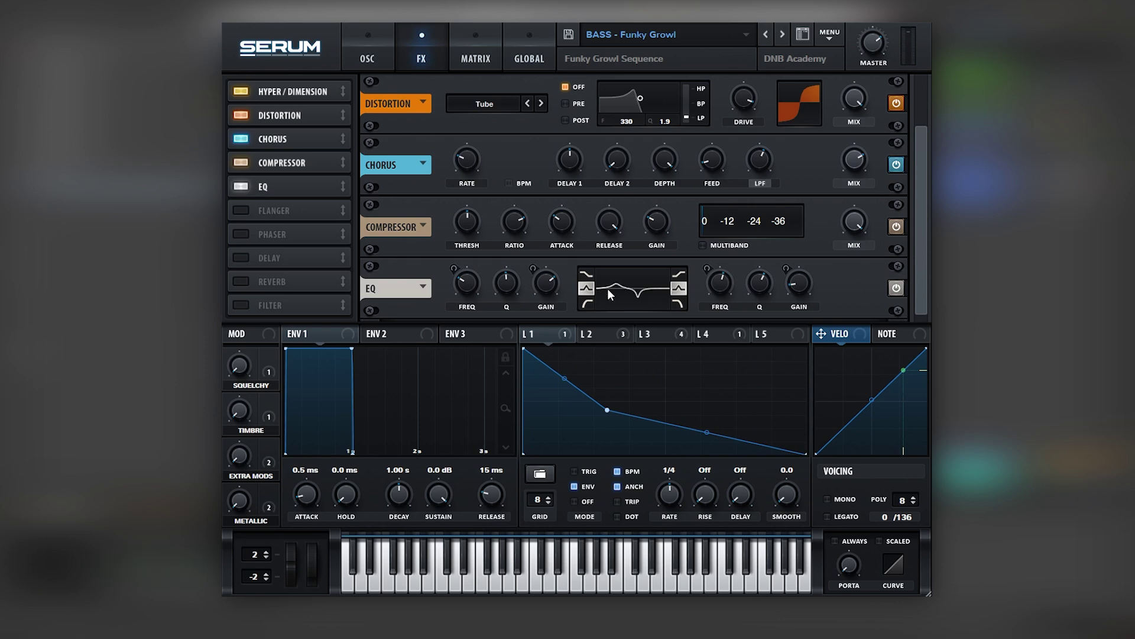
Step: Inspect the LFO 2 and LFO 3 shapes for the EQ modulation and bypass the EQ effect
{"action": "left_click", "coordinate": [609, 334]}
{"action": "left_click", "coordinate": [650, 333]}
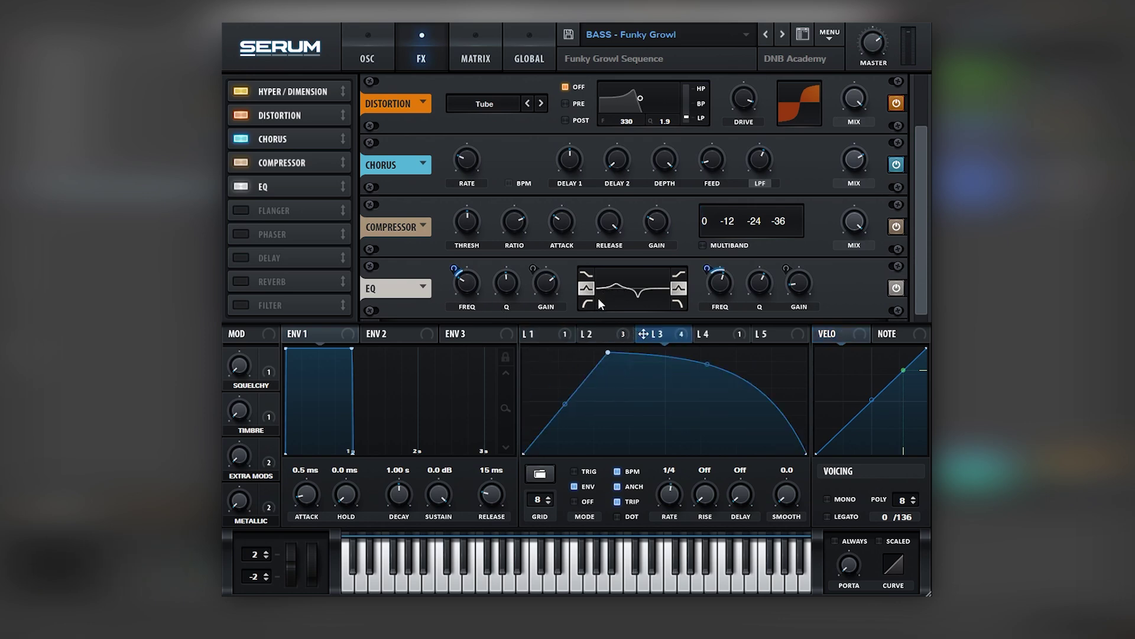
{"action": "mouse_move", "coordinate": [479, 273]}
{"action": "left_click", "coordinate": [241, 186]}
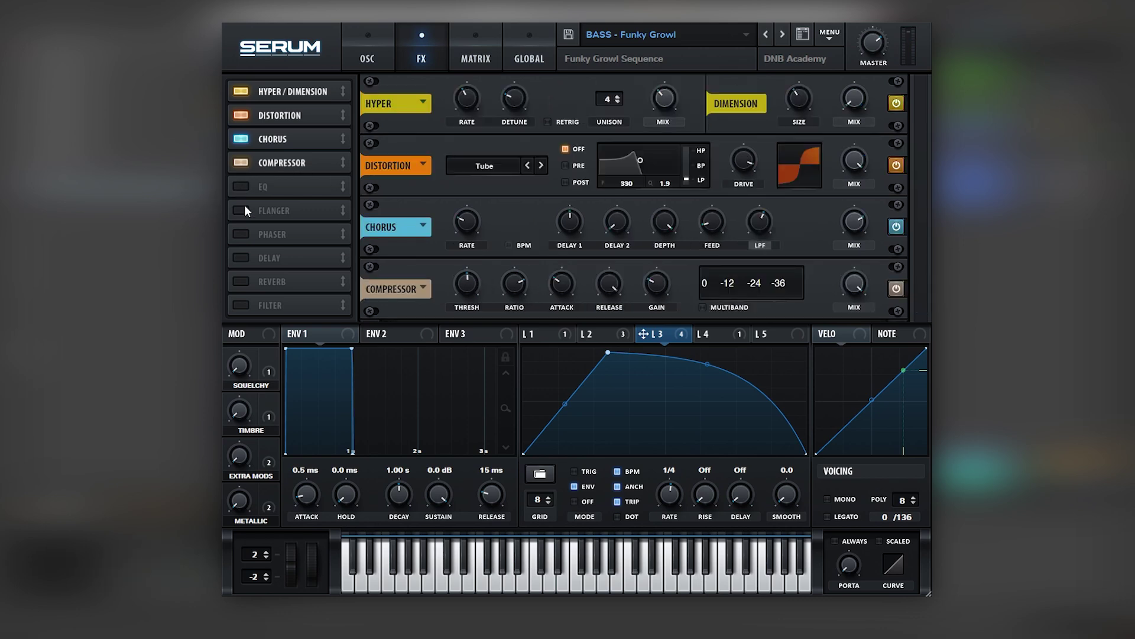
Step: Compare the sound with and without the Compressor effect, leaving the Compressor bypassed
{"action": "left_click", "coordinate": [241, 162]}
{"action": "left_click", "coordinate": [241, 162]}
{"action": "left_click", "coordinate": [241, 162]}
{"action": "left_click", "coordinate": [242, 162]}
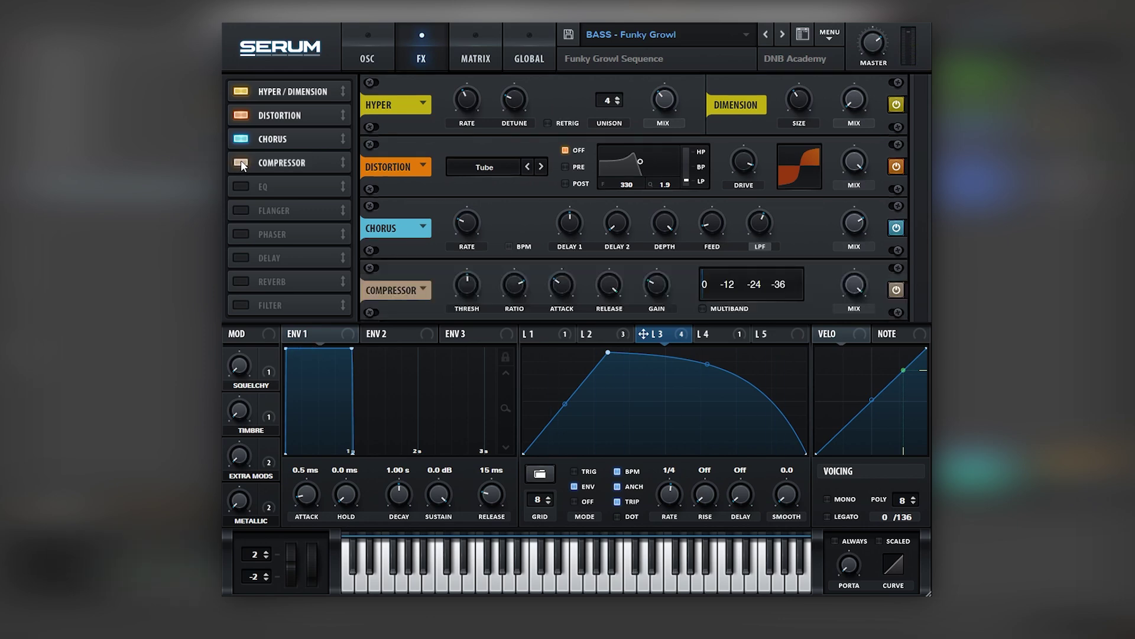
{"action": "left_click", "coordinate": [240, 159]}
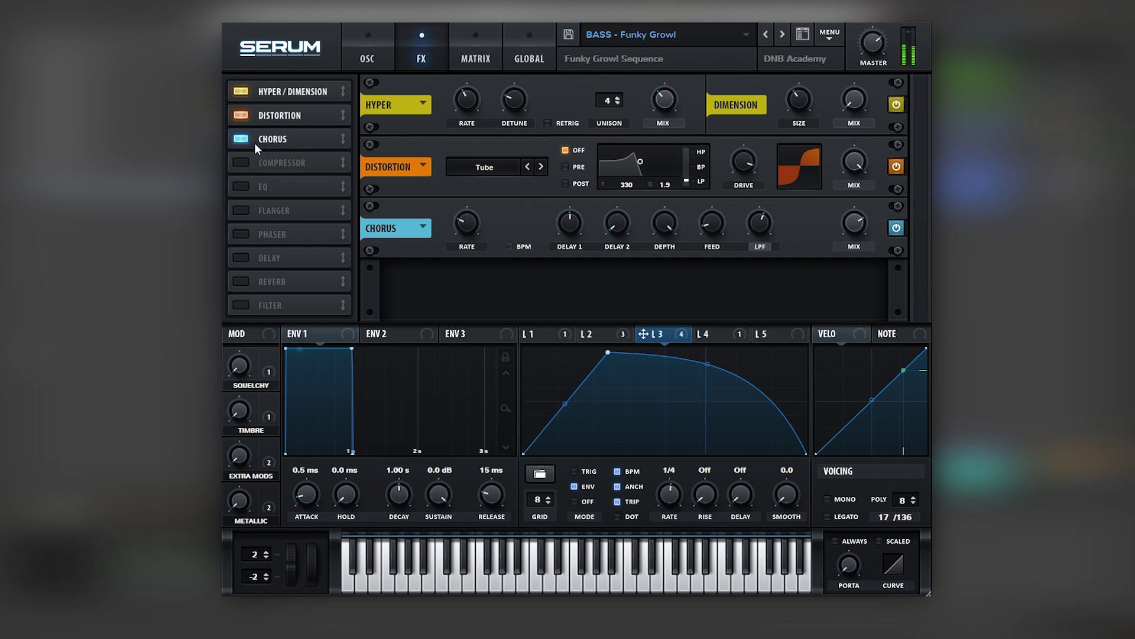
Step: Compare the sound with and without the Chorus effect, leaving the Chorus bypassed
{"action": "left_click", "coordinate": [243, 140]}
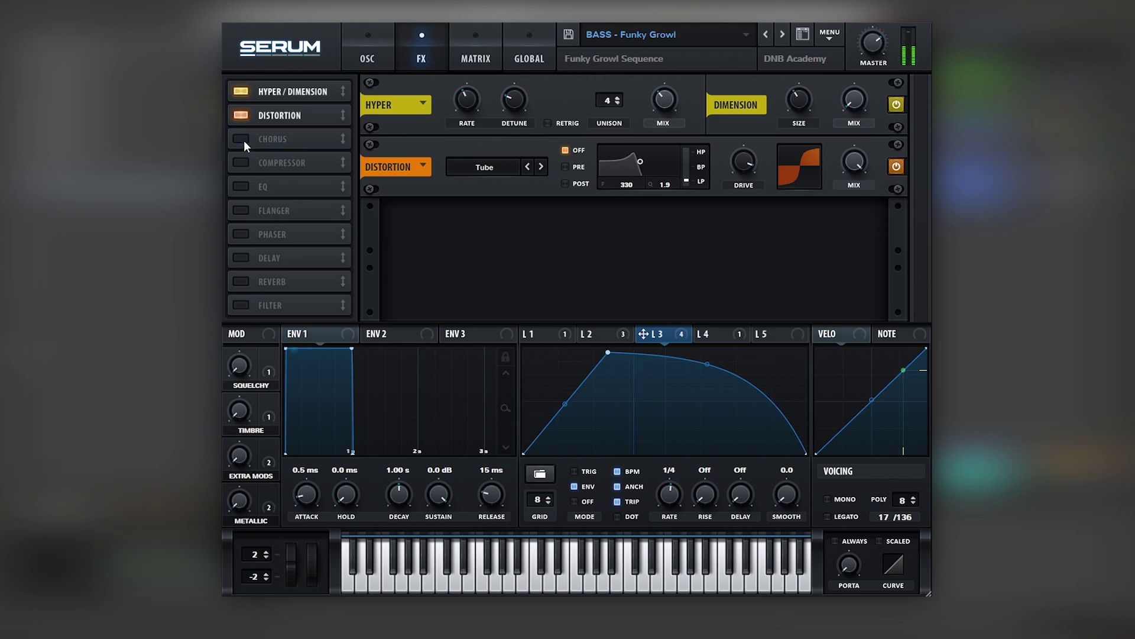
{"action": "left_click", "coordinate": [243, 140]}
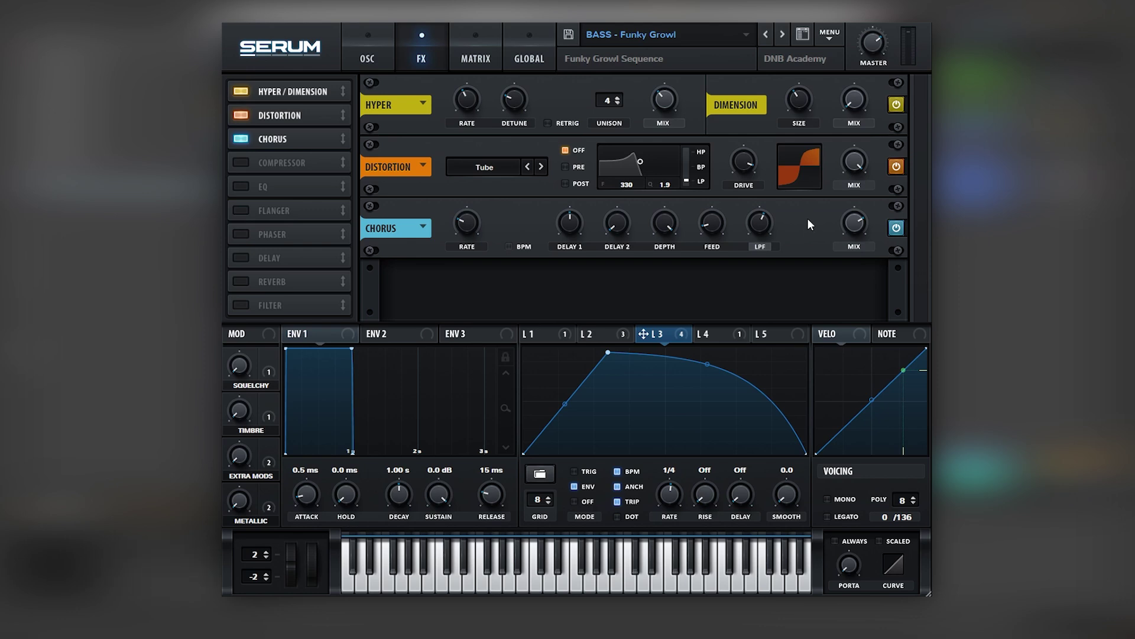
{"action": "mouse_move", "coordinate": [766, 233]}
{"action": "left_click", "coordinate": [246, 141]}
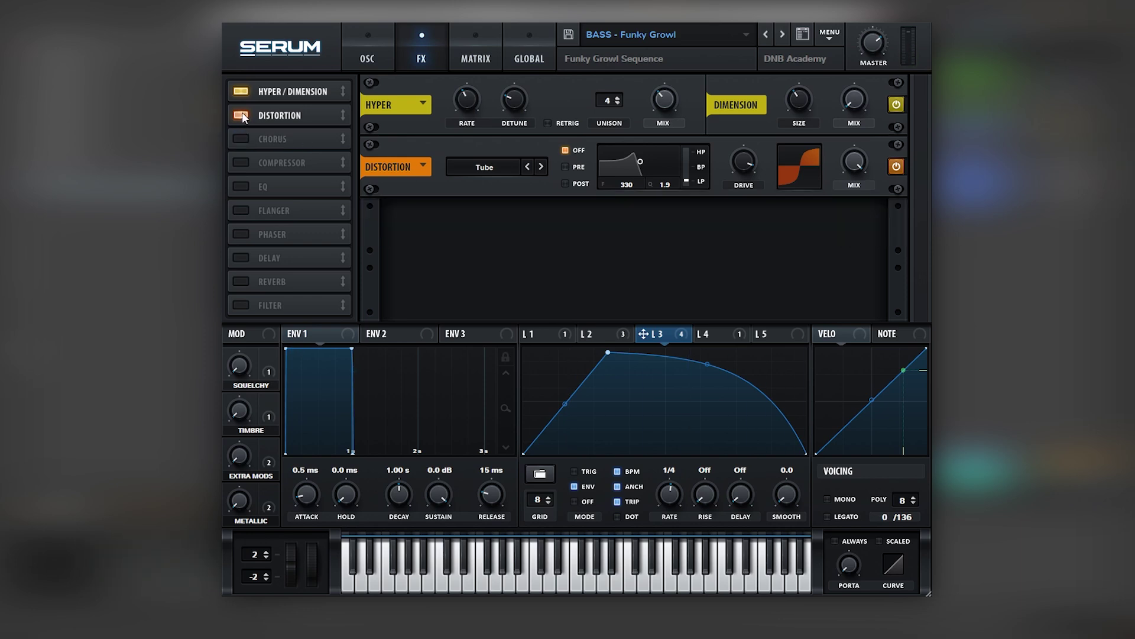
Step: Compare the sound with and without the Tube Distortion effect, leaving the Distortion bypassed
{"action": "left_click", "coordinate": [241, 115]}
{"action": "left_click", "coordinate": [241, 115]}
{"action": "left_click", "coordinate": [241, 116]}
{"action": "left_click", "coordinate": [241, 115]}
{"action": "left_click", "coordinate": [240, 116]}
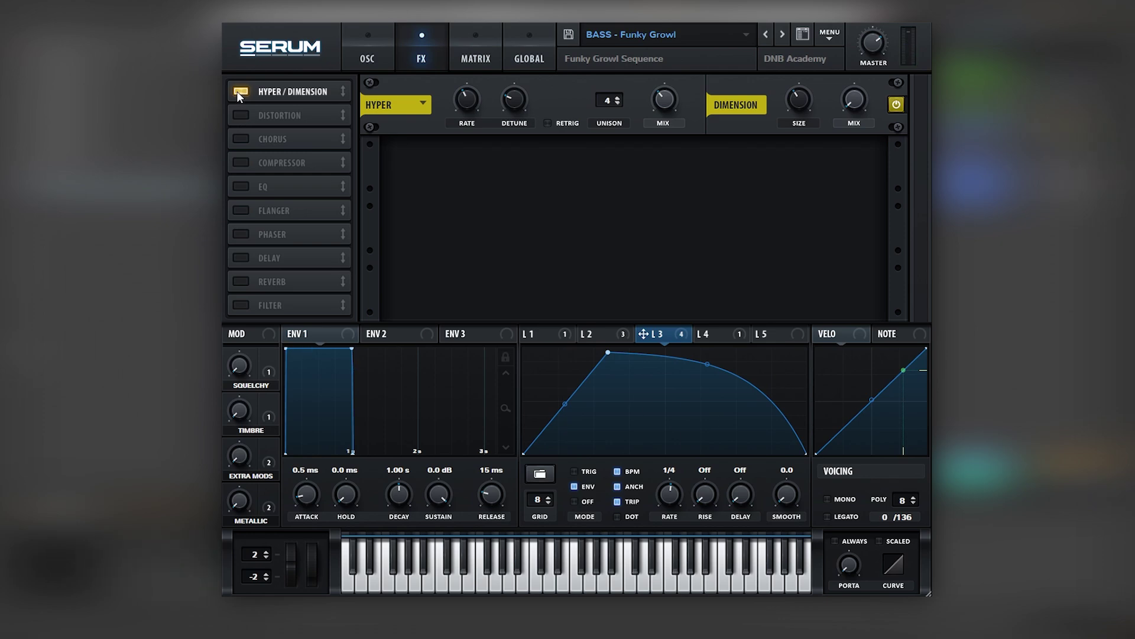
Step: Compare the sound with and without the Hyper / Dimension effect, leaving it bypassed
{"action": "left_click", "coordinate": [237, 91]}
{"action": "left_click", "coordinate": [237, 92]}
{"action": "left_click", "coordinate": [237, 92]}
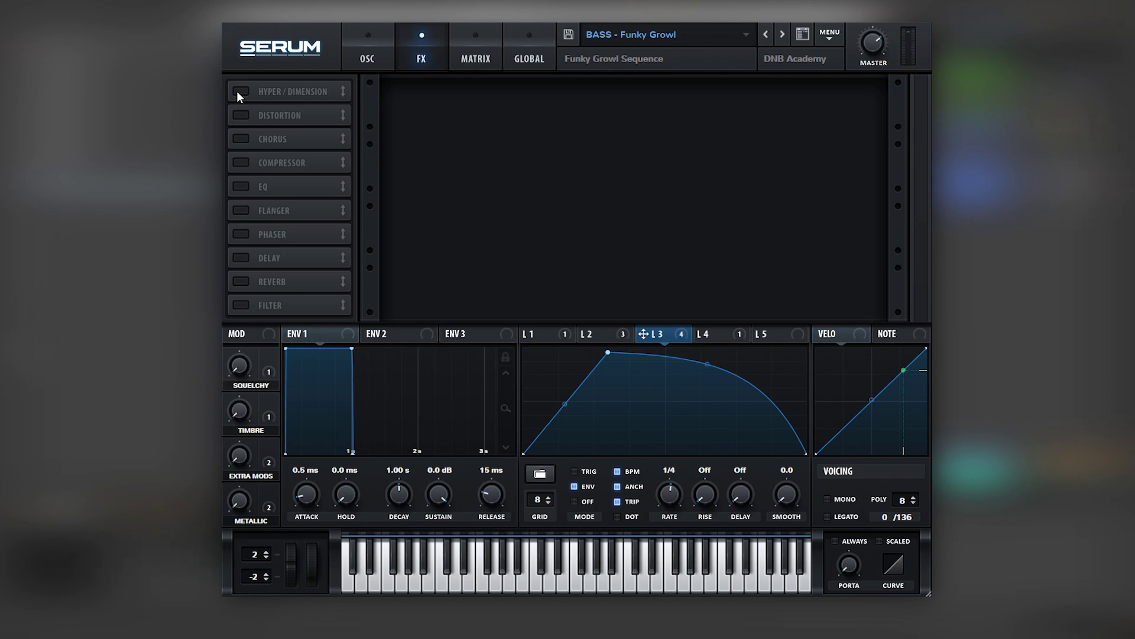
Step: Compare the oscillator sound with and without the MG Low 24 filter, leaving the filter off
{"action": "left_click", "coordinate": [377, 48]}
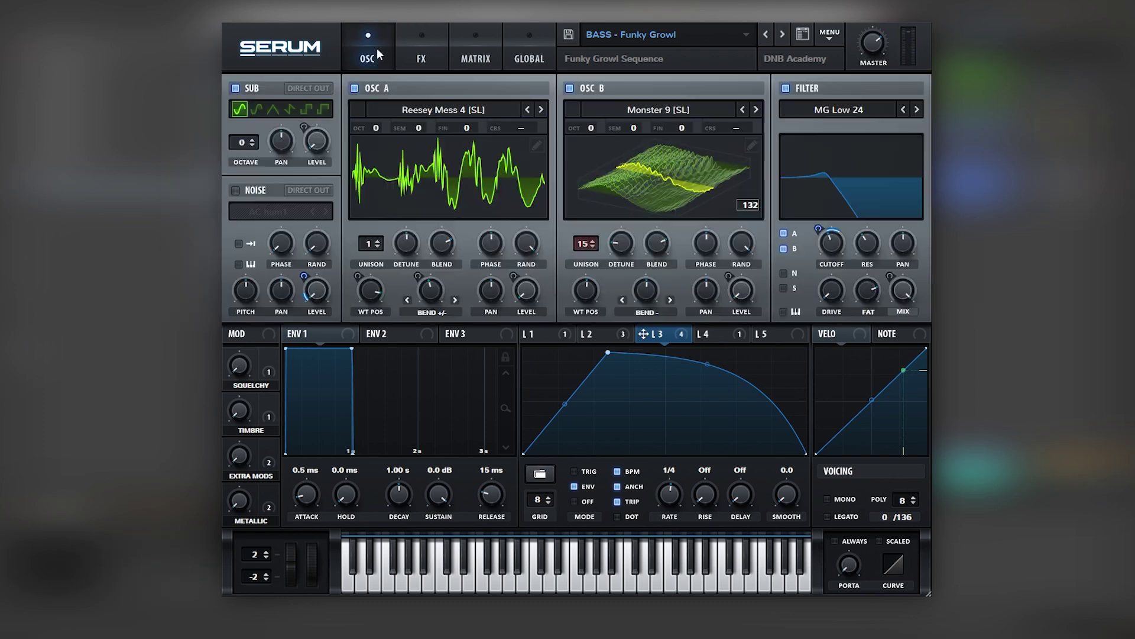
{"action": "left_click", "coordinate": [812, 93]}
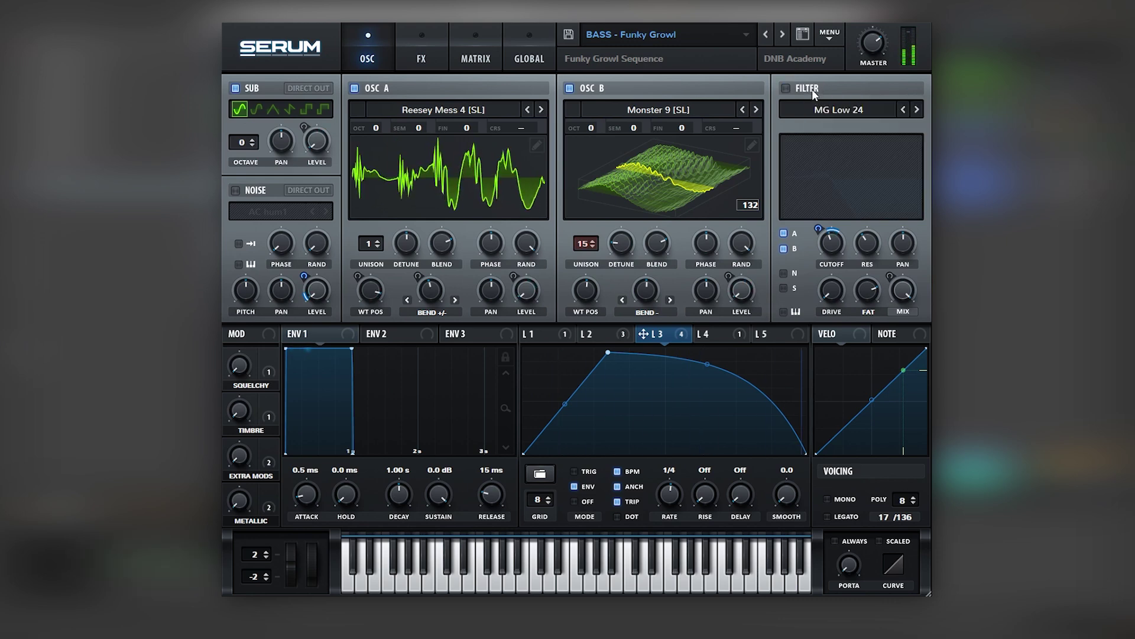
{"action": "left_click", "coordinate": [813, 91]}
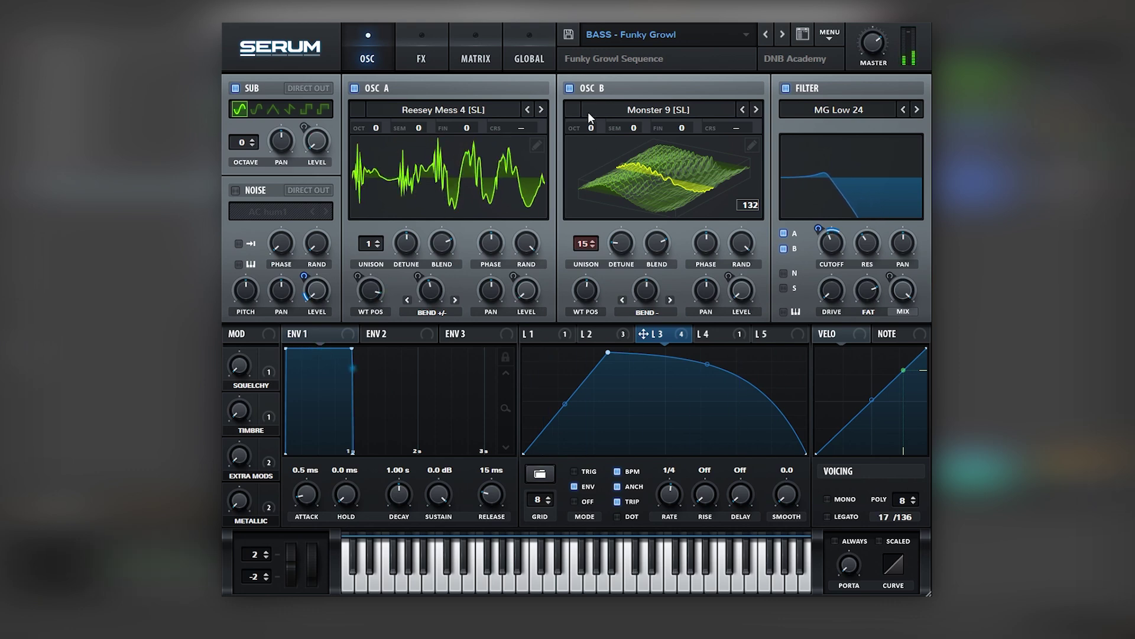
{"action": "left_click", "coordinate": [786, 87]}
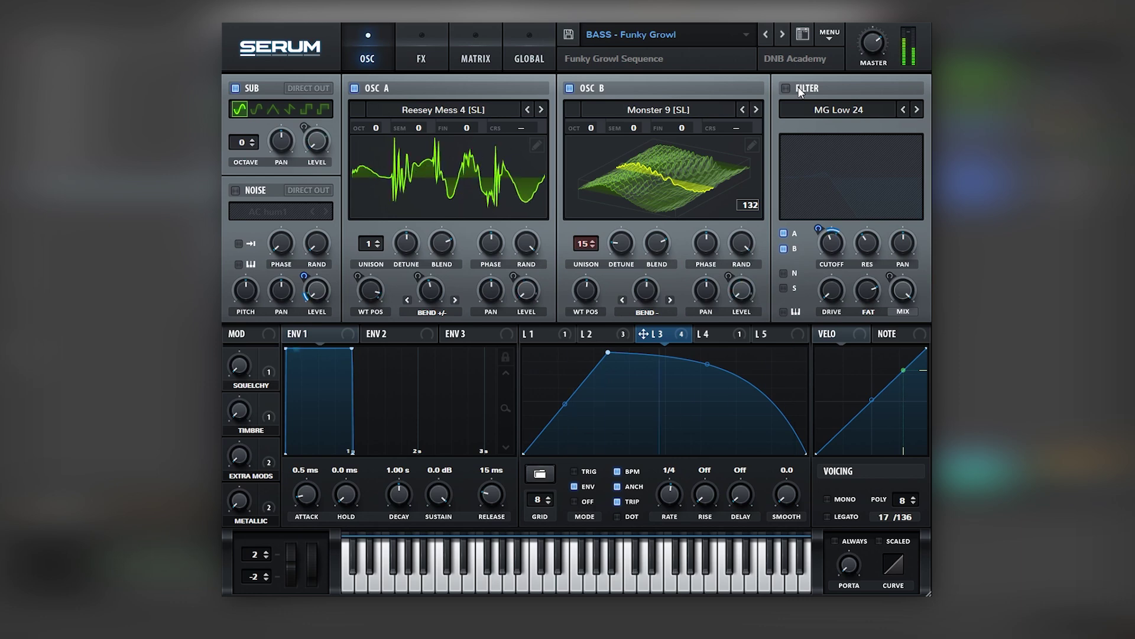
Step: Audition OSC A and OSC B separately and switch both off so only the sub oscillator remains active
{"action": "left_click", "coordinate": [576, 87]}
{"action": "left_click", "coordinate": [576, 87]}
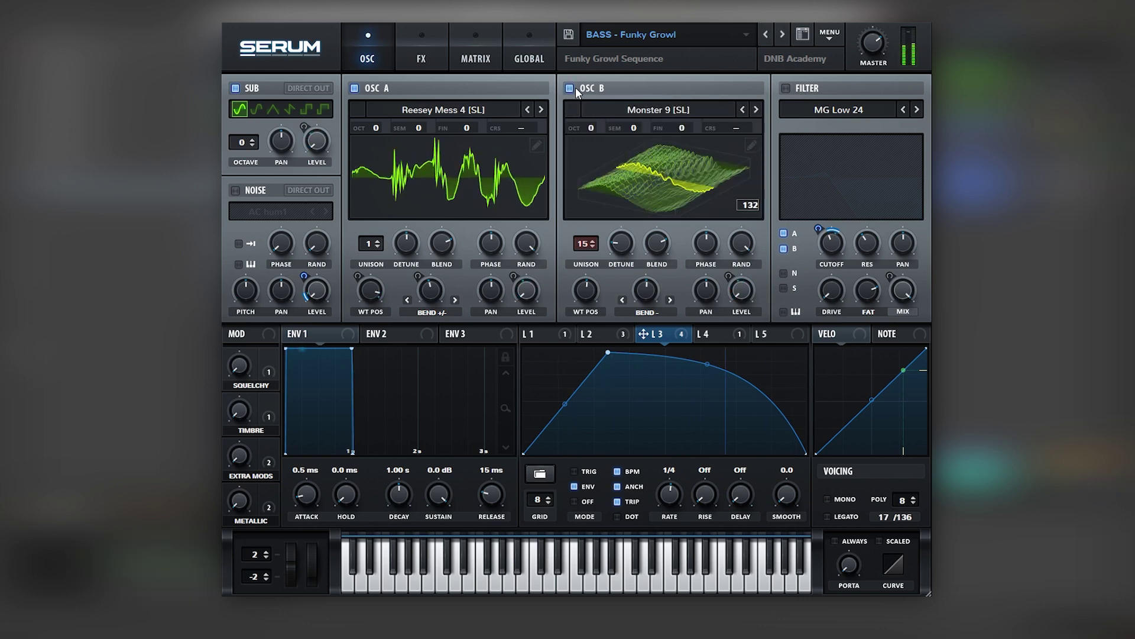
{"action": "left_click", "coordinate": [355, 88]}
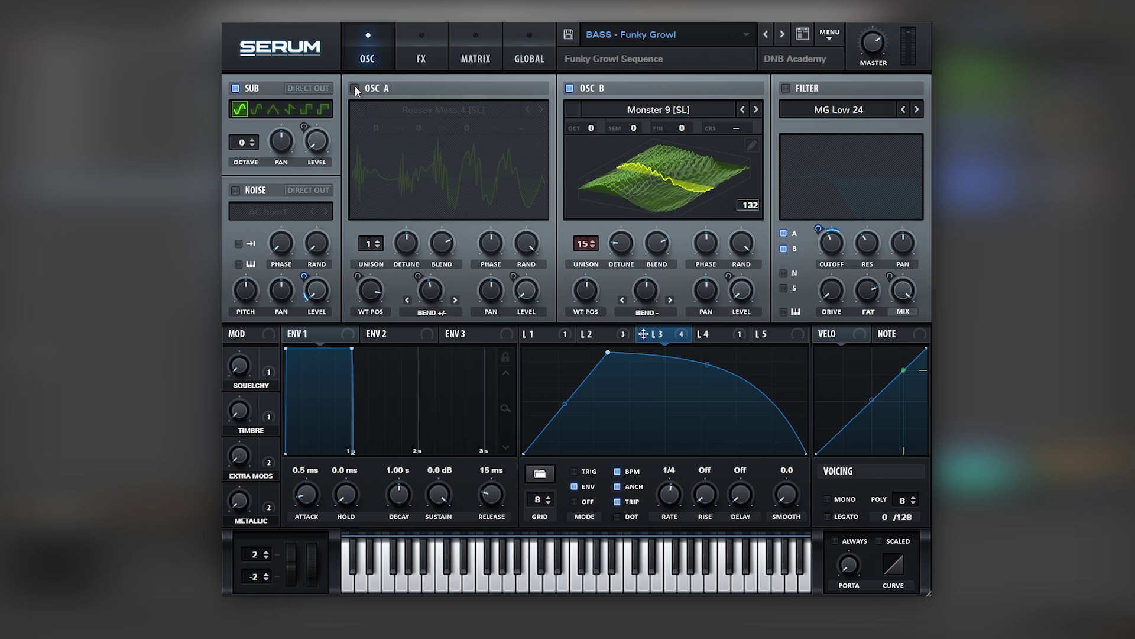
{"action": "left_click", "coordinate": [580, 88]}
{"action": "left_click", "coordinate": [366, 89]}
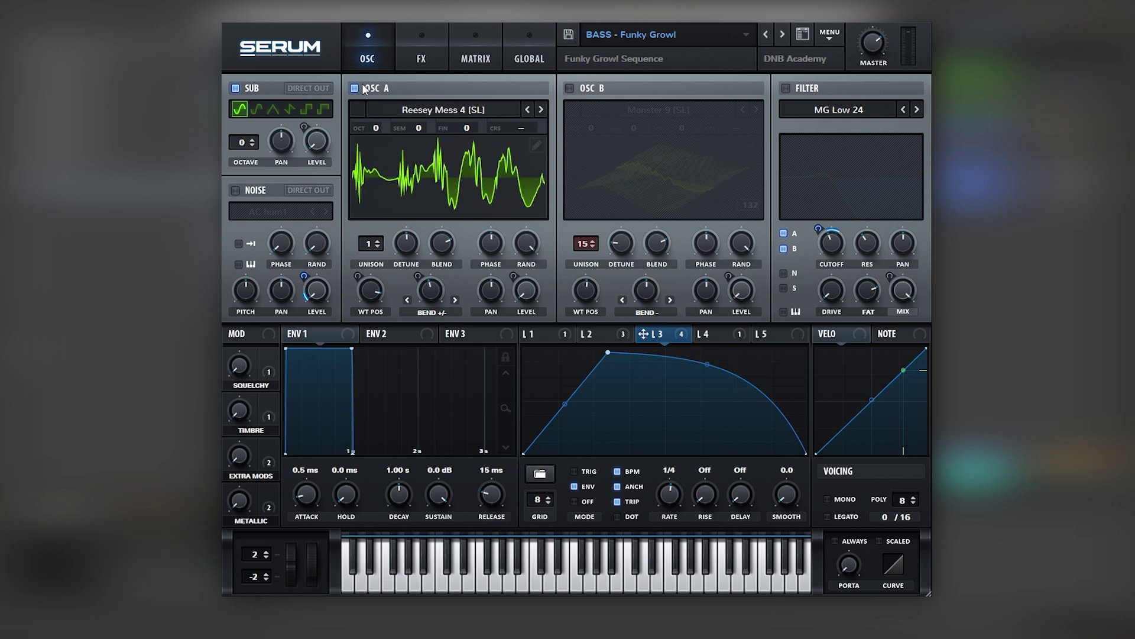
{"action": "left_click", "coordinate": [359, 88]}
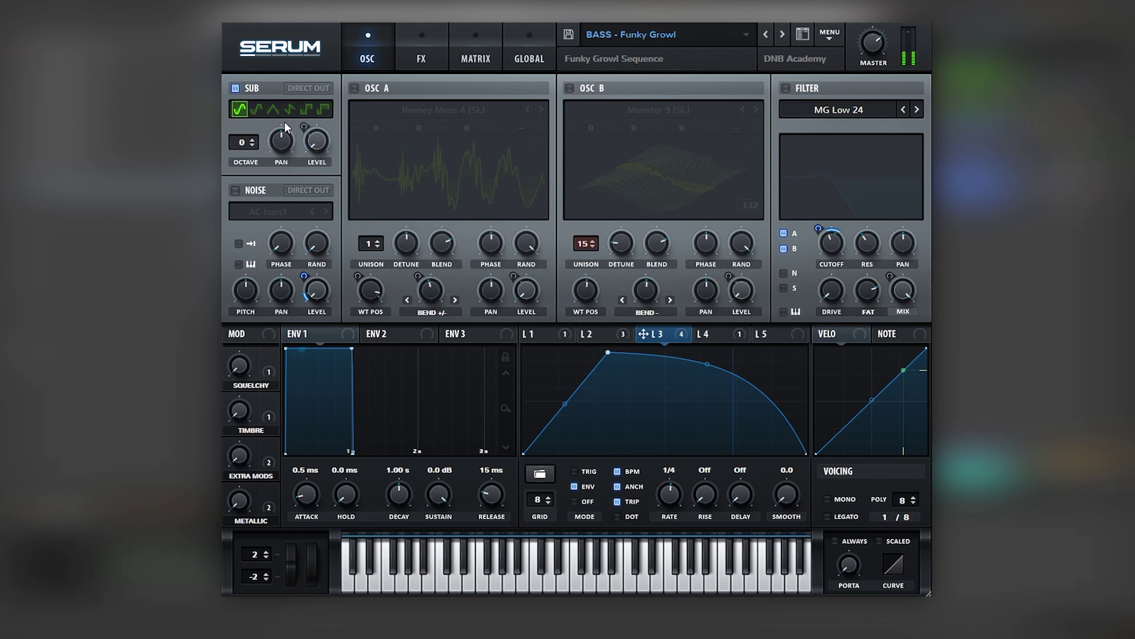
Step: Enable OSC A with the Spectral wavetable Reesey Mess 4 [SL], set its wavetable position to 256 and try its Bend +/- amount
{"action": "left_click", "coordinate": [379, 89]}
{"action": "left_click", "coordinate": [465, 111]}
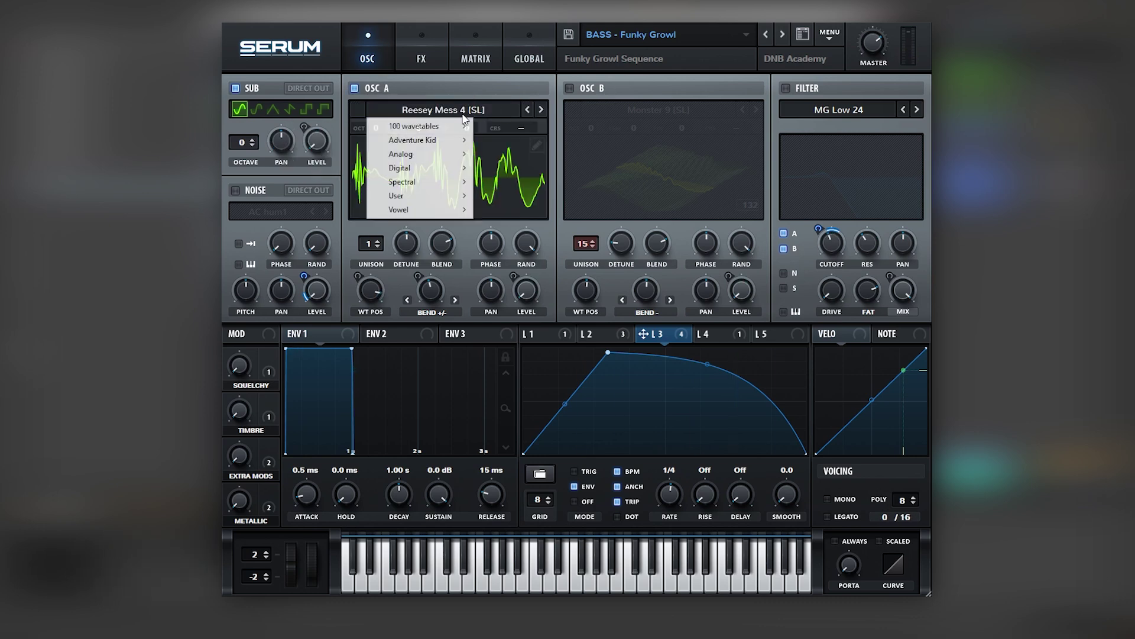
{"action": "mouse_move", "coordinate": [428, 187]}
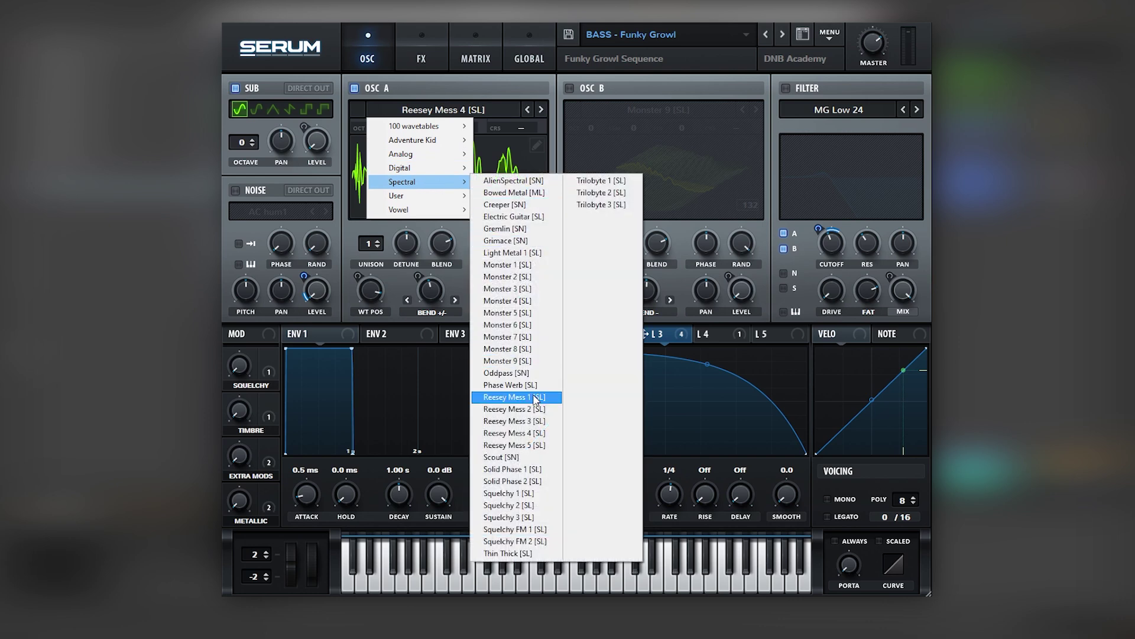
{"action": "left_click", "coordinate": [534, 434]}
{"action": "left_click_drag", "start_coordinate": [376, 286], "coordinate": [370, 296]}
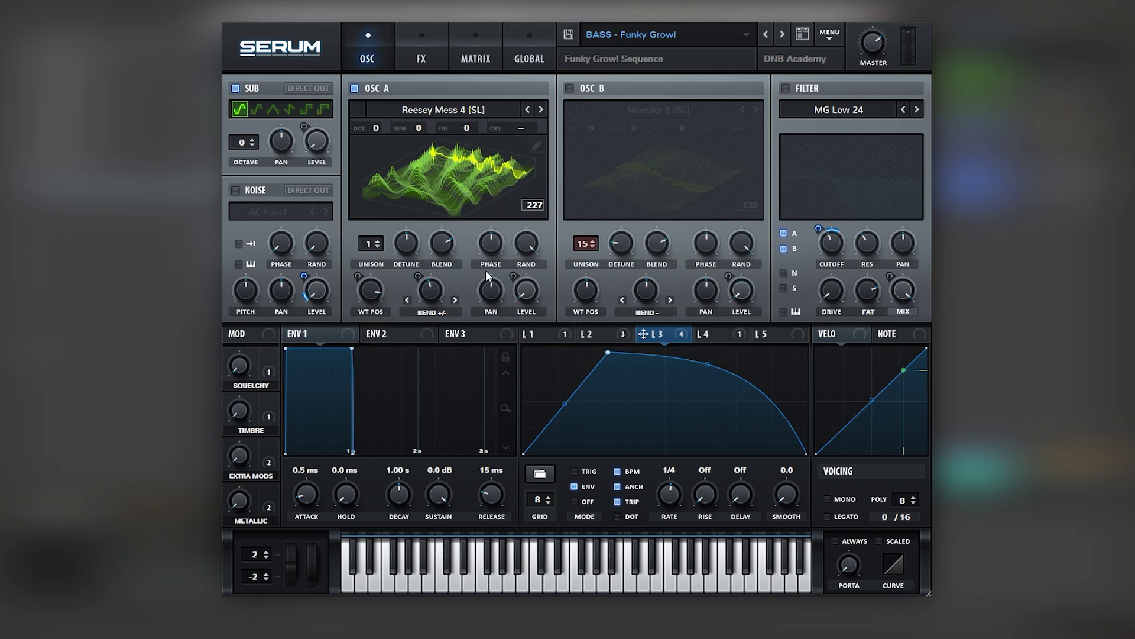
{"action": "mouse_move", "coordinate": [433, 292]}
{"action": "left_mouse_down"}
{"action": "mouse_move", "coordinate": [418, 338]}
{"action": "mouse_move", "coordinate": [426, 283]}
{"action": "mouse_move", "coordinate": [437, 291]}
{"action": "left_mouse_up"}
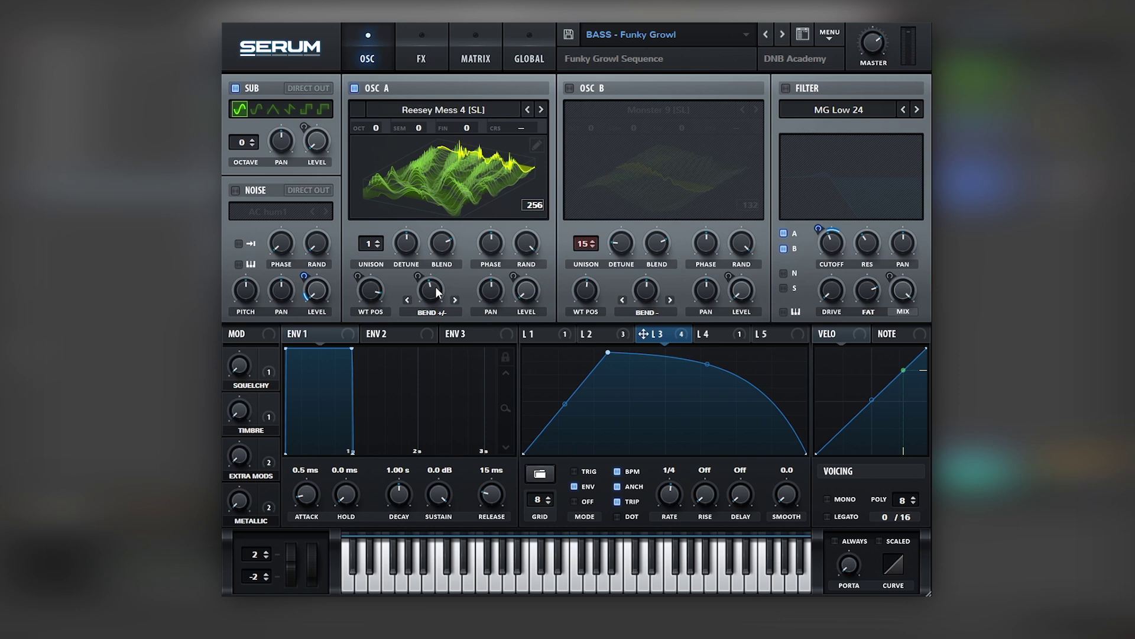
Step: Isolate OSC B with the Spectral wavetable Monster 9 [SL], try its Bend - amount and set its wavetable position to 134
{"action": "left_click", "coordinate": [588, 87]}
{"action": "left_click", "coordinate": [422, 90]}
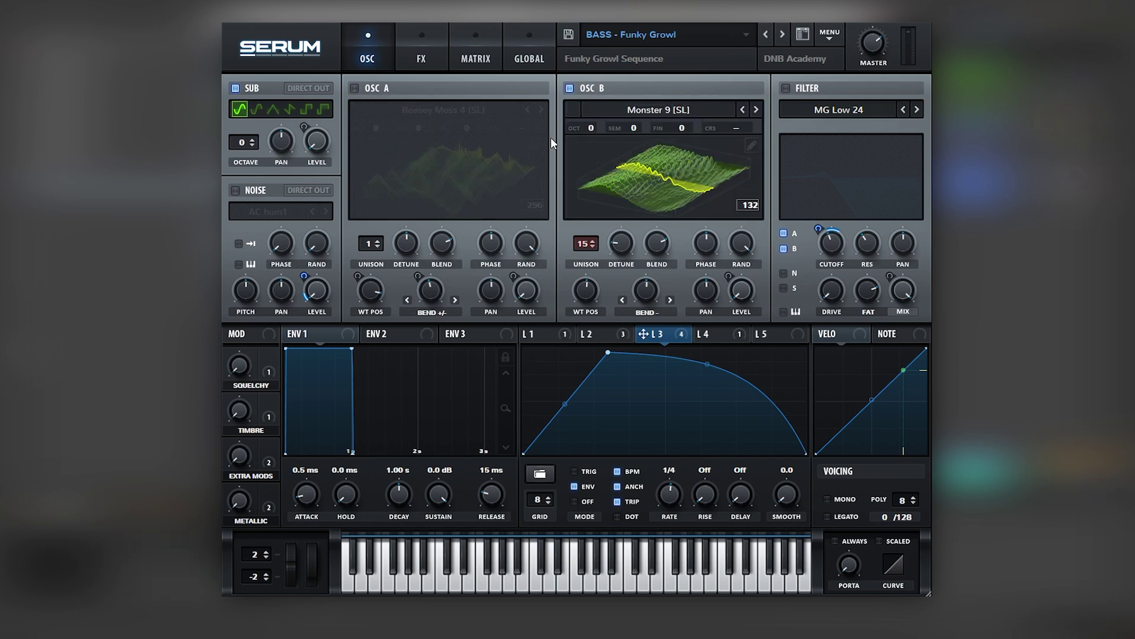
{"action": "left_click", "coordinate": [658, 109]}
{"action": "mouse_move", "coordinate": [617, 182]}
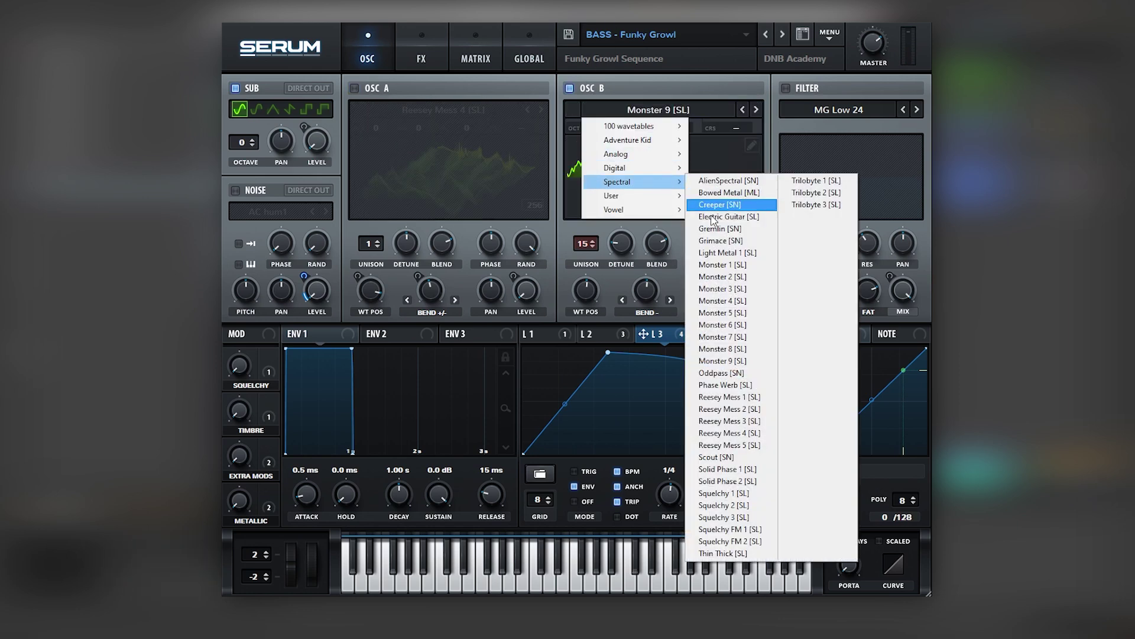
{"action": "left_click", "coordinate": [748, 362]}
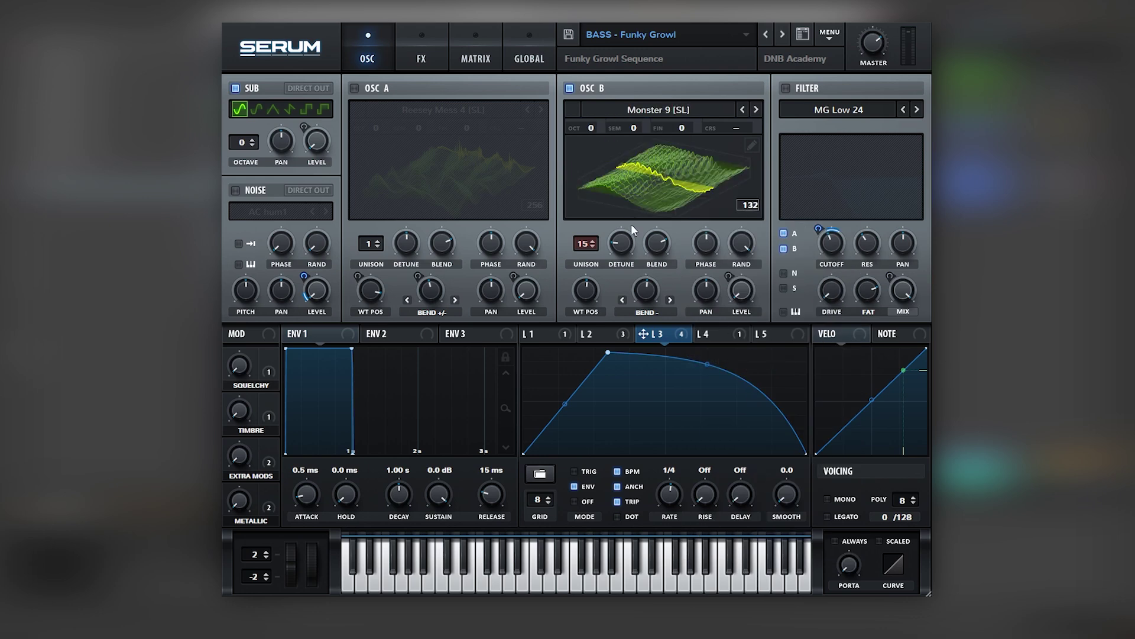
{"action": "left_click_drag", "start_coordinate": [649, 288], "coordinate": [663, 294]}
{"action": "left_click_drag", "start_coordinate": [590, 291], "coordinate": [601, 298]}
Step: Switch OSC A and the MG Low 24 filter back on alongside OSC B
{"action": "left_click", "coordinate": [369, 88]}
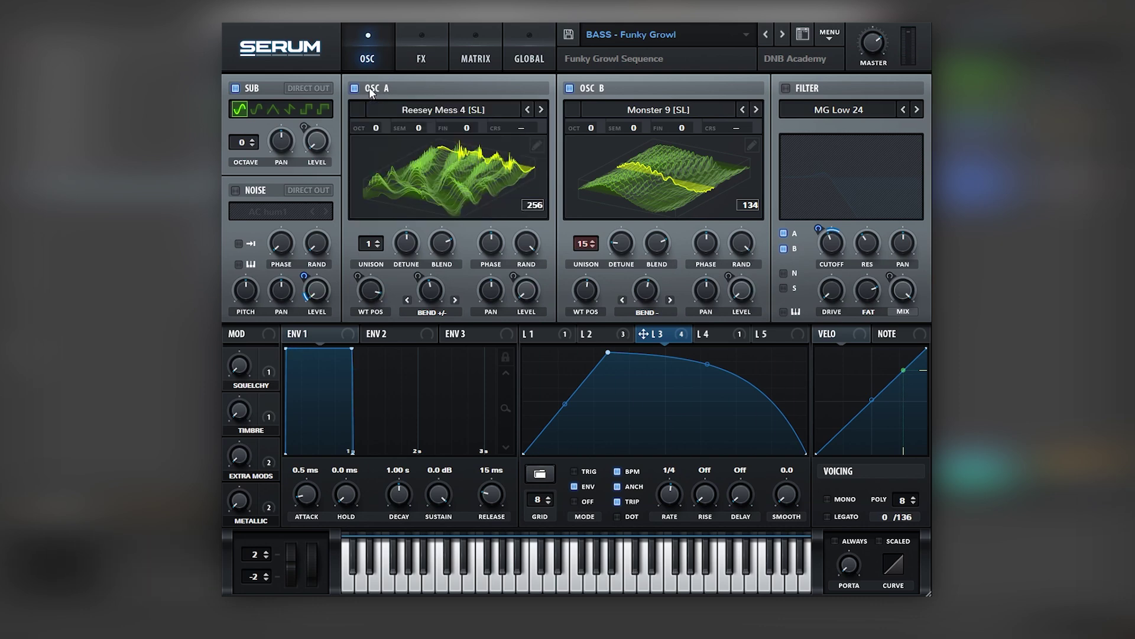
{"action": "left_click", "coordinate": [786, 87]}
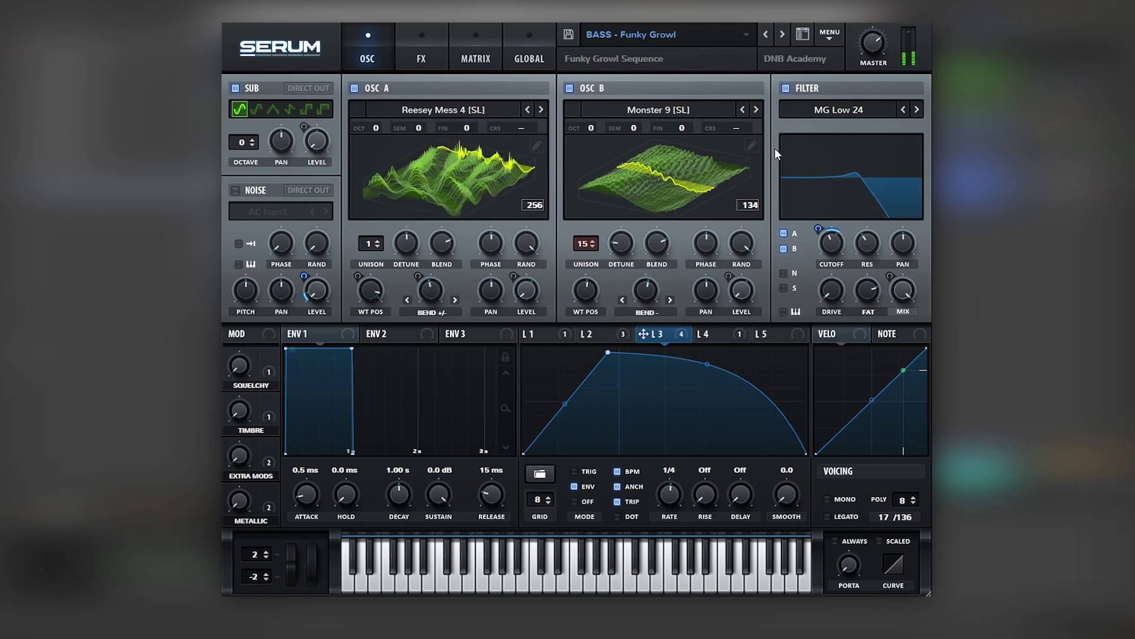
Step: Re-enable the Hyper / Dimension and Distortion effects on the patch
{"action": "left_click", "coordinate": [416, 62]}
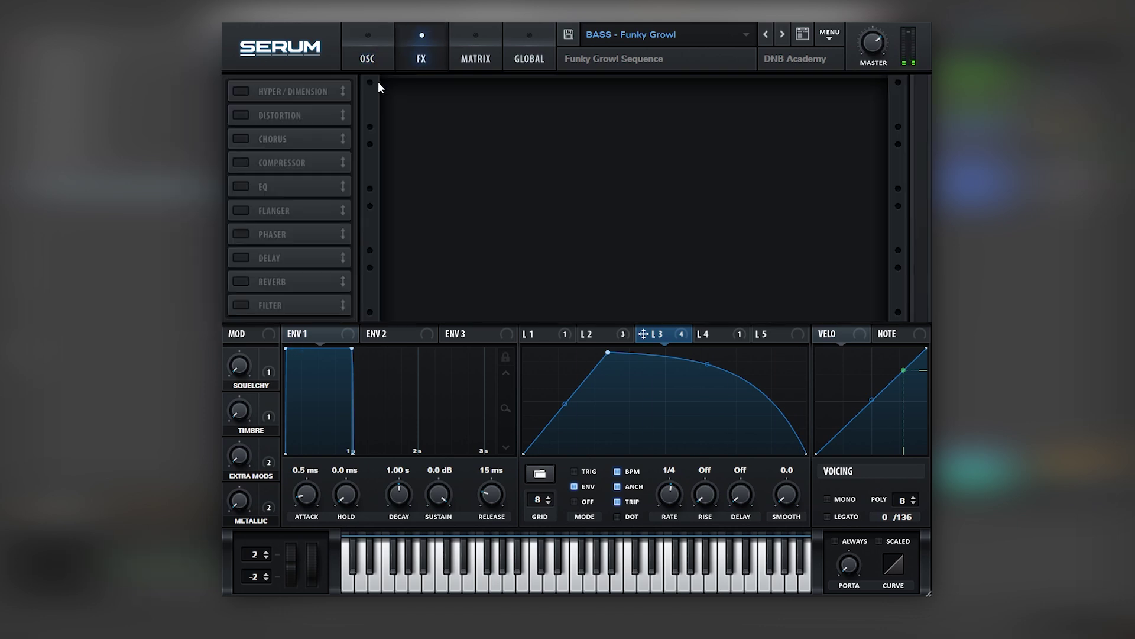
{"action": "left_click", "coordinate": [240, 93]}
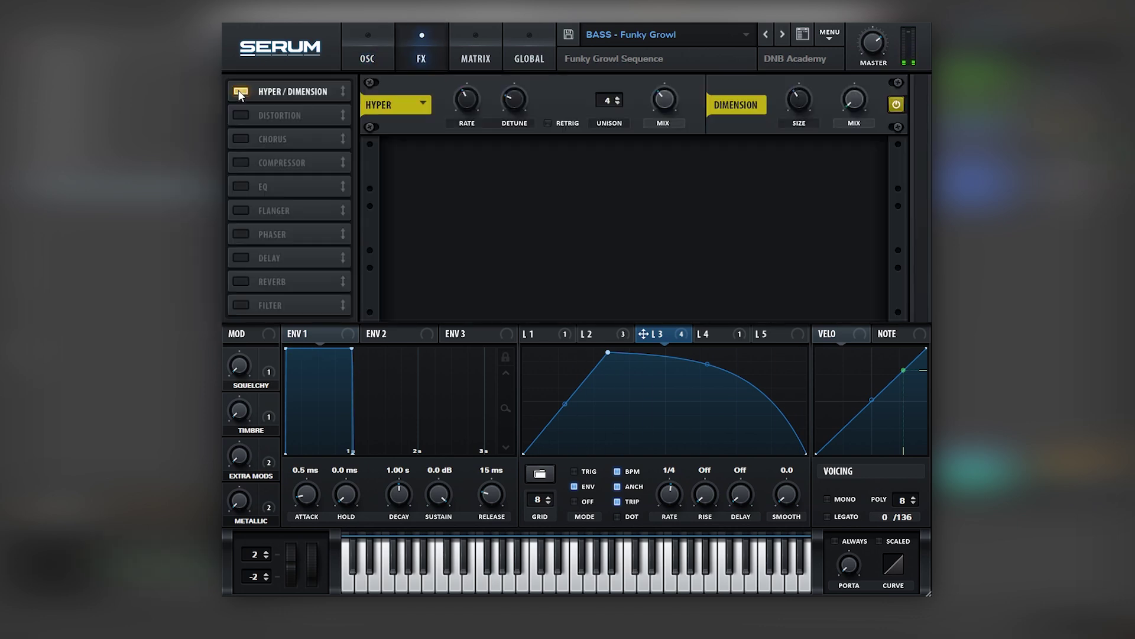
{"action": "left_click", "coordinate": [241, 116]}
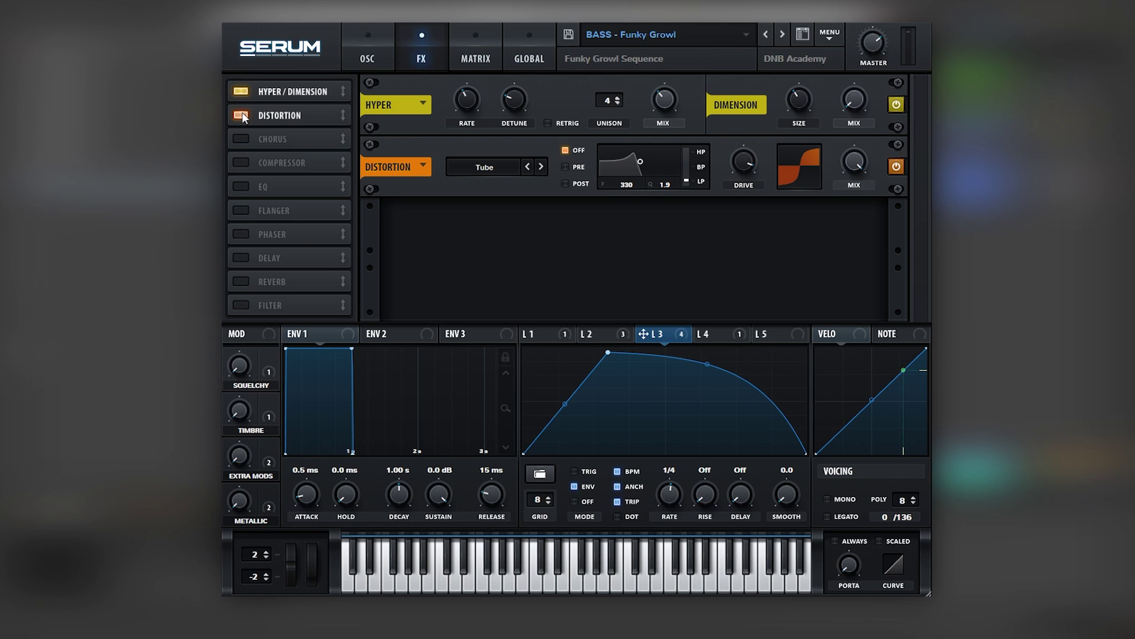
Step: Re-enable the Chorus, Compressor and EQ effects on the Funky Growl patch and return to its oscillators
{"action": "left_click", "coordinate": [246, 139]}
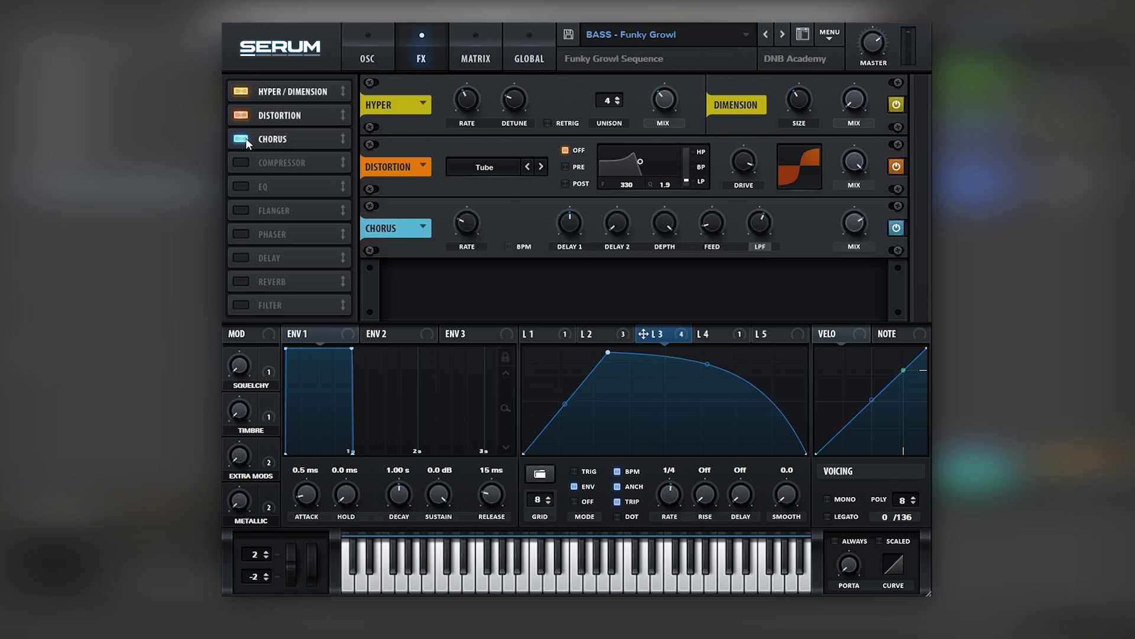
{"action": "left_click", "coordinate": [243, 164]}
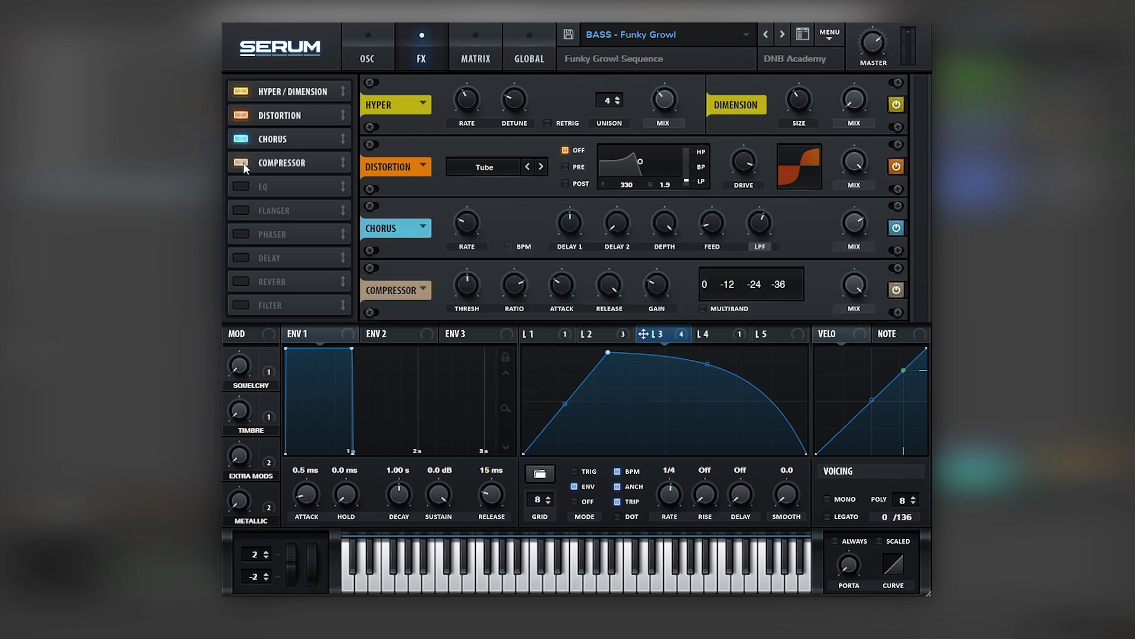
{"action": "left_click", "coordinate": [244, 182]}
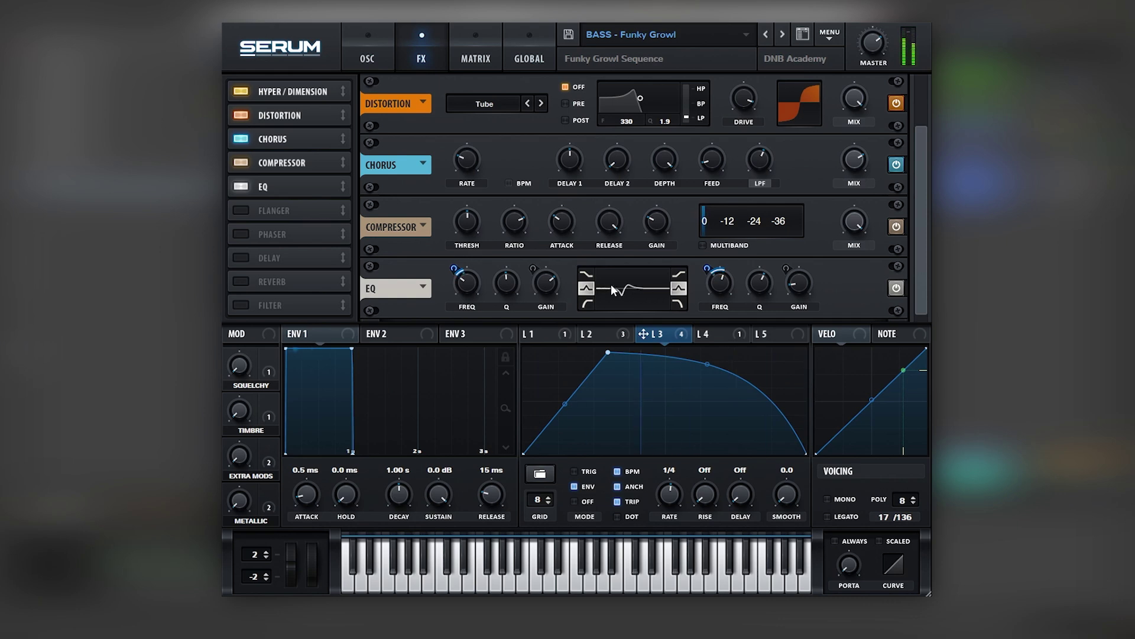
{"action": "left_click", "coordinate": [371, 53]}
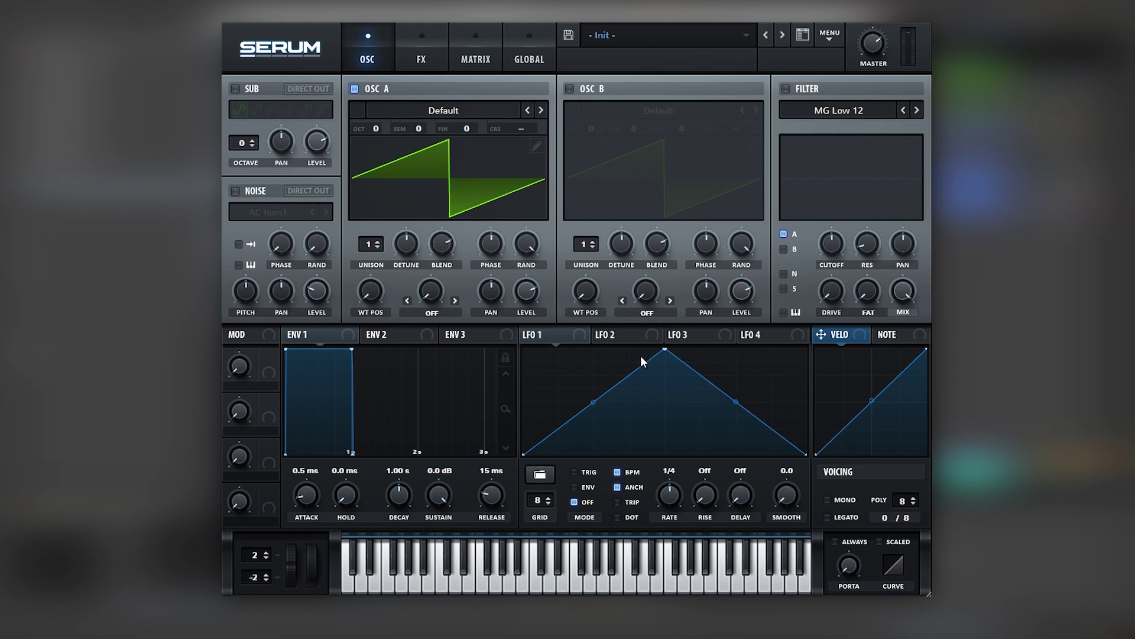
Step: Load the Analog wavetable Basic Shapes into OSC A of the Init patch
{"action": "left_click", "coordinate": [443, 110]}
{"action": "mouse_move", "coordinate": [406, 157]}
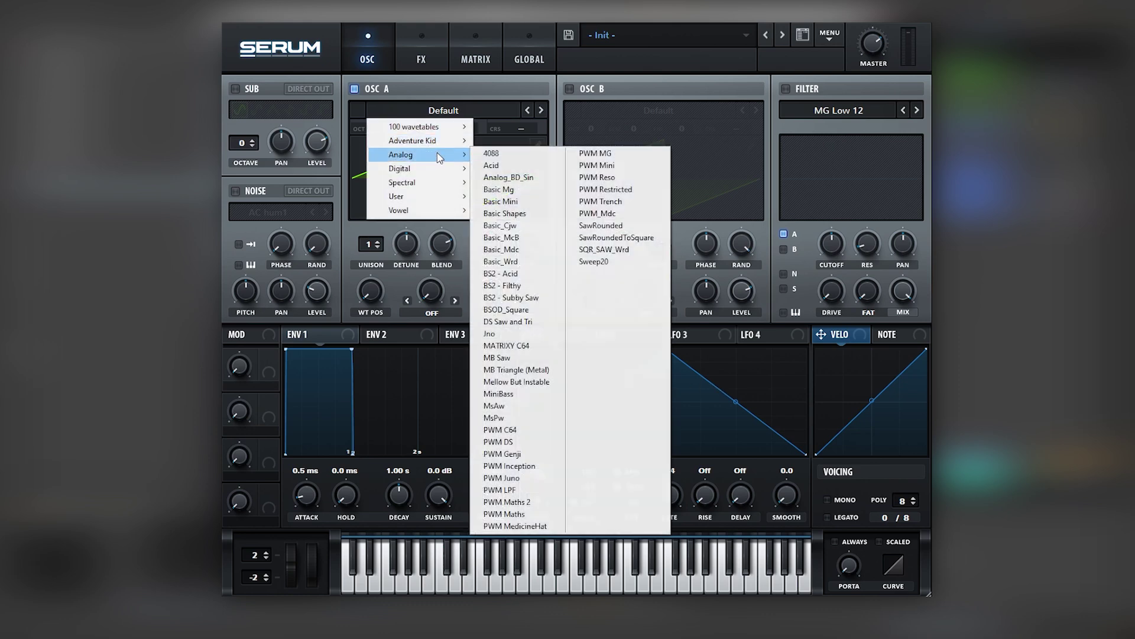
{"action": "left_click", "coordinate": [514, 215]}
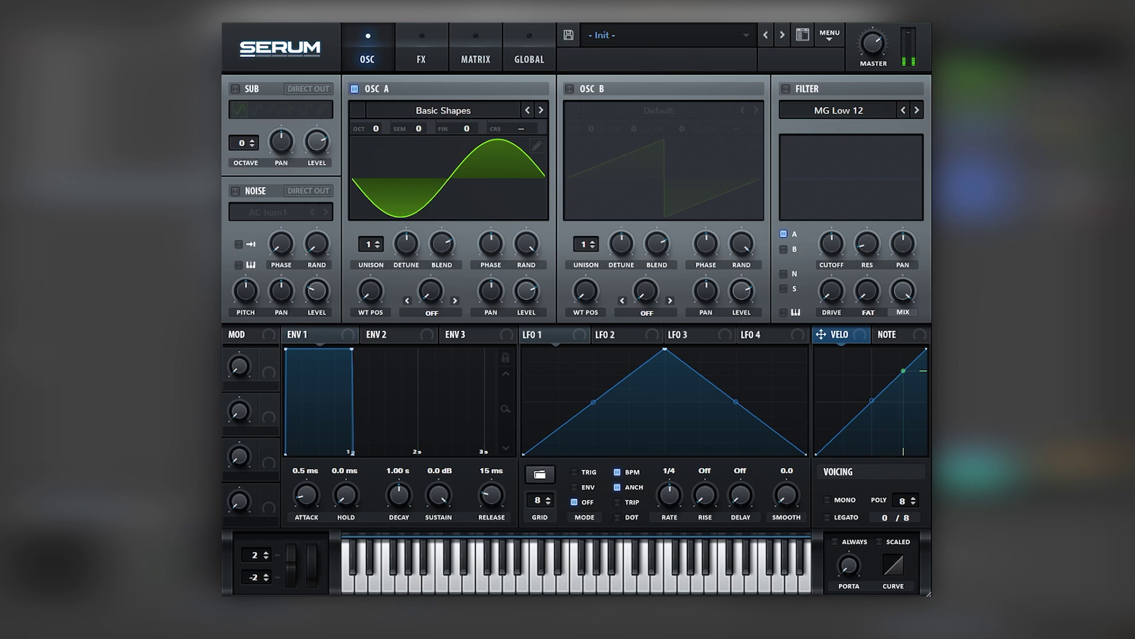
Step: Enable OSC B with the Spectral wavetable Monster 4 [SL] and raise its wavetable position
{"action": "left_click", "coordinate": [570, 89]}
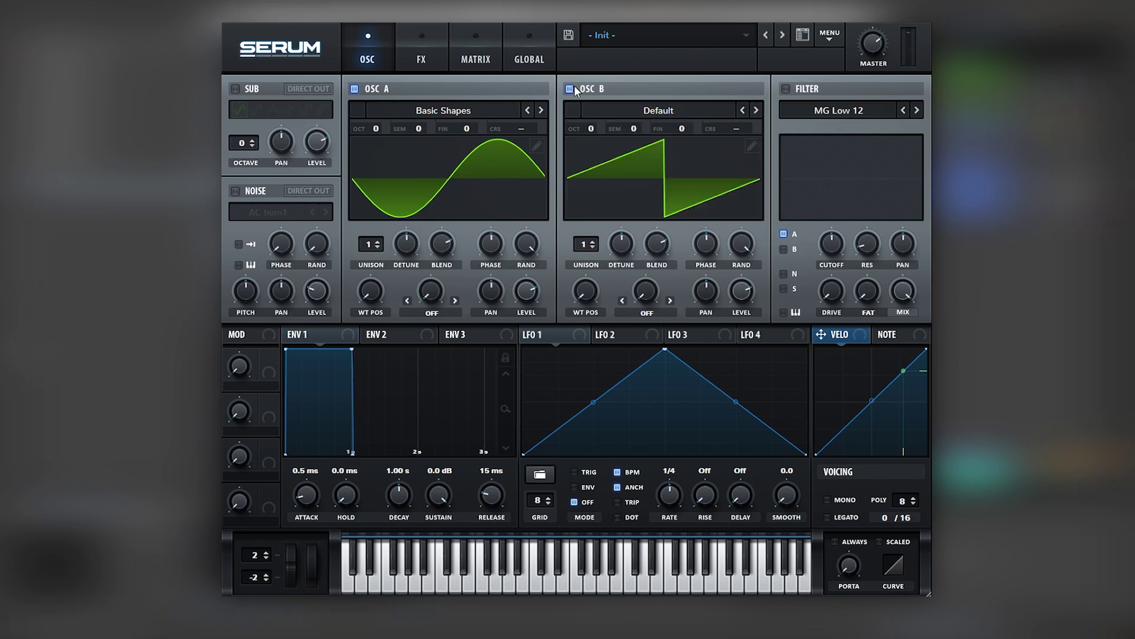
{"action": "left_click", "coordinate": [602, 110]}
{"action": "mouse_move", "coordinate": [621, 182]}
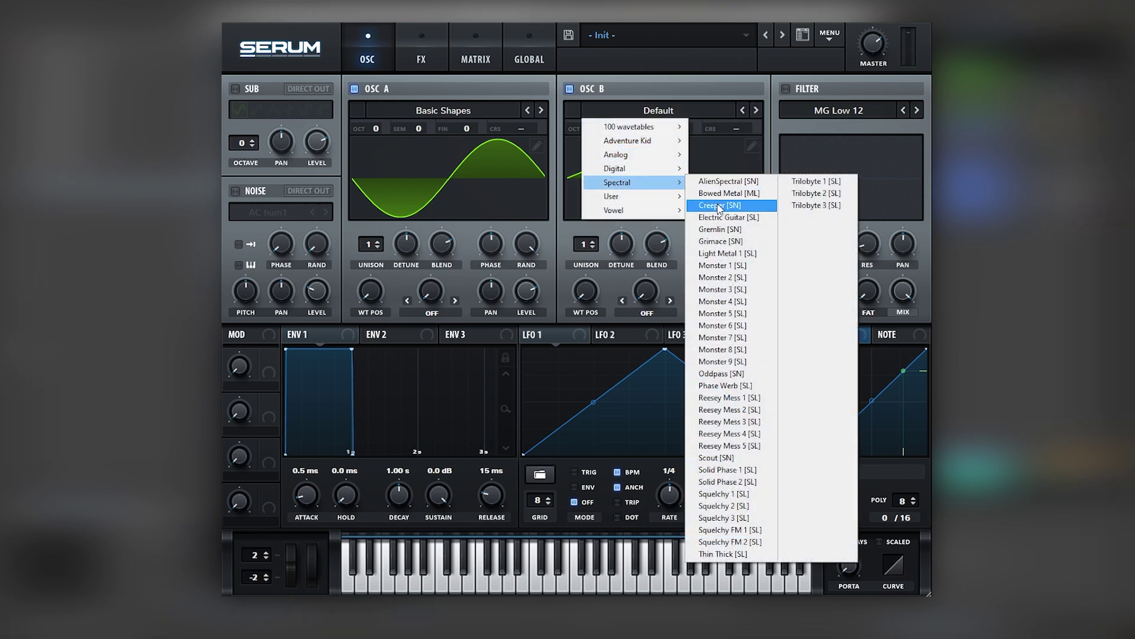
{"action": "left_click", "coordinate": [742, 301]}
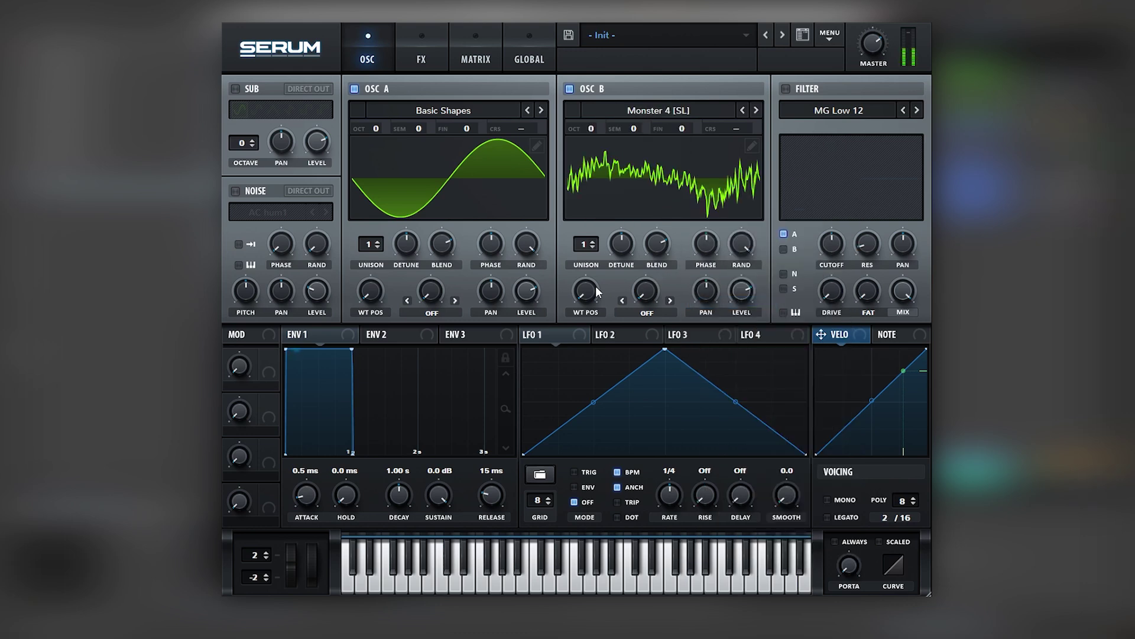
{"action": "mouse_move", "coordinate": [592, 293]}
{"action": "left_click_drag", "start_coordinate": [592, 293], "coordinate": [621, 234]}
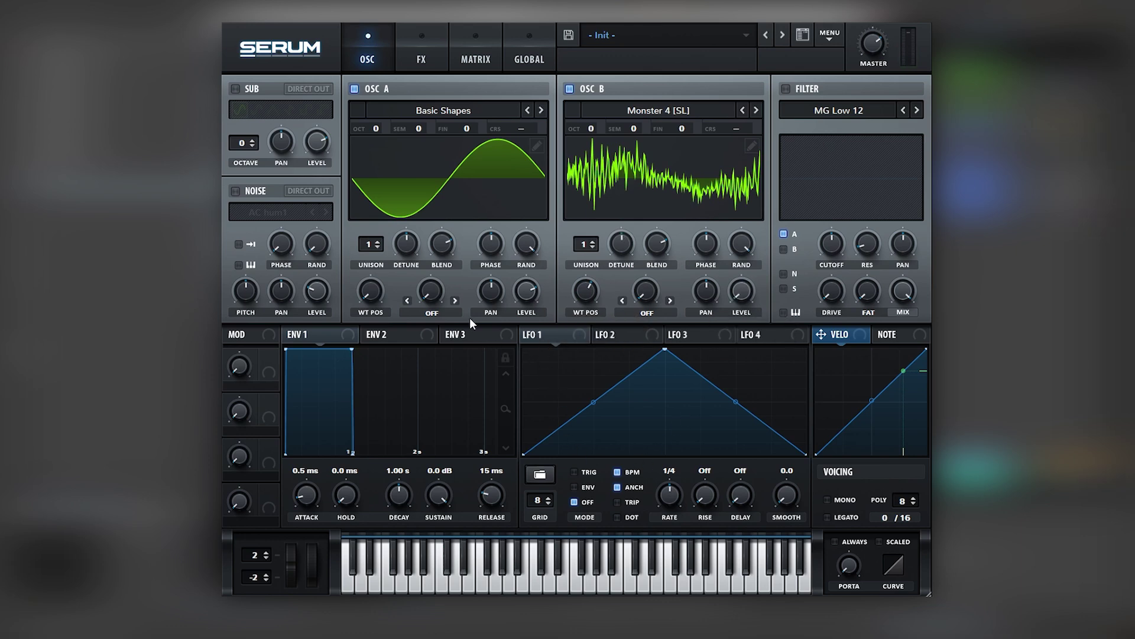
Step: Set OSC A's warp mode to FM (from B) and modulate its amount with LFO 1
{"action": "left_click", "coordinate": [438, 314]}
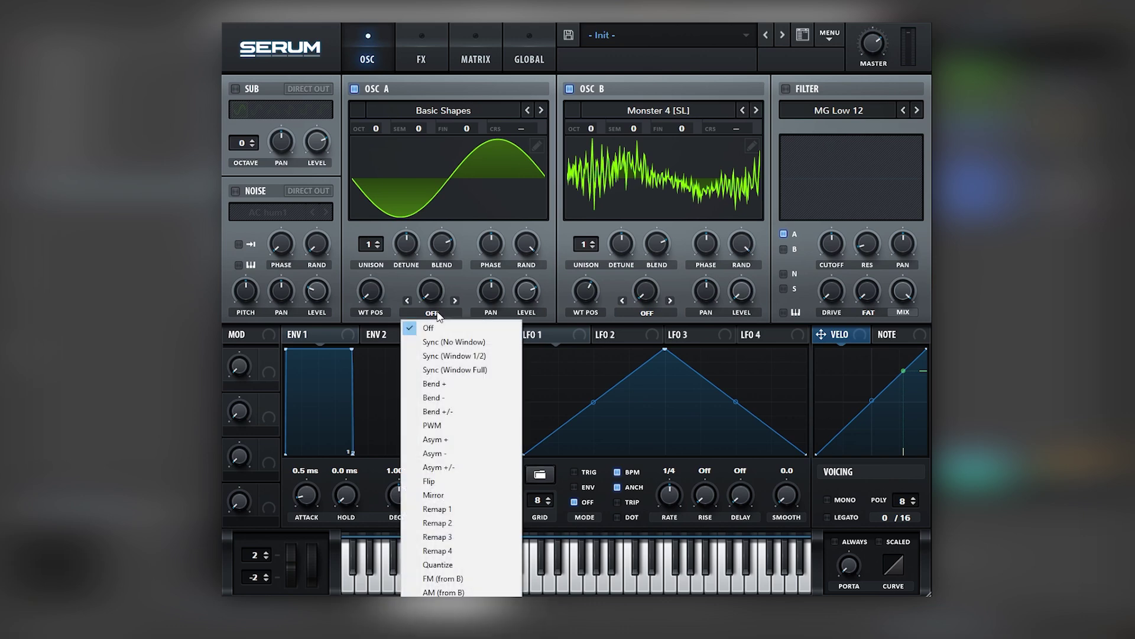
{"action": "left_click", "coordinate": [465, 578]}
{"action": "left_click_drag", "start_coordinate": [429, 291], "coordinate": [430, 292]}
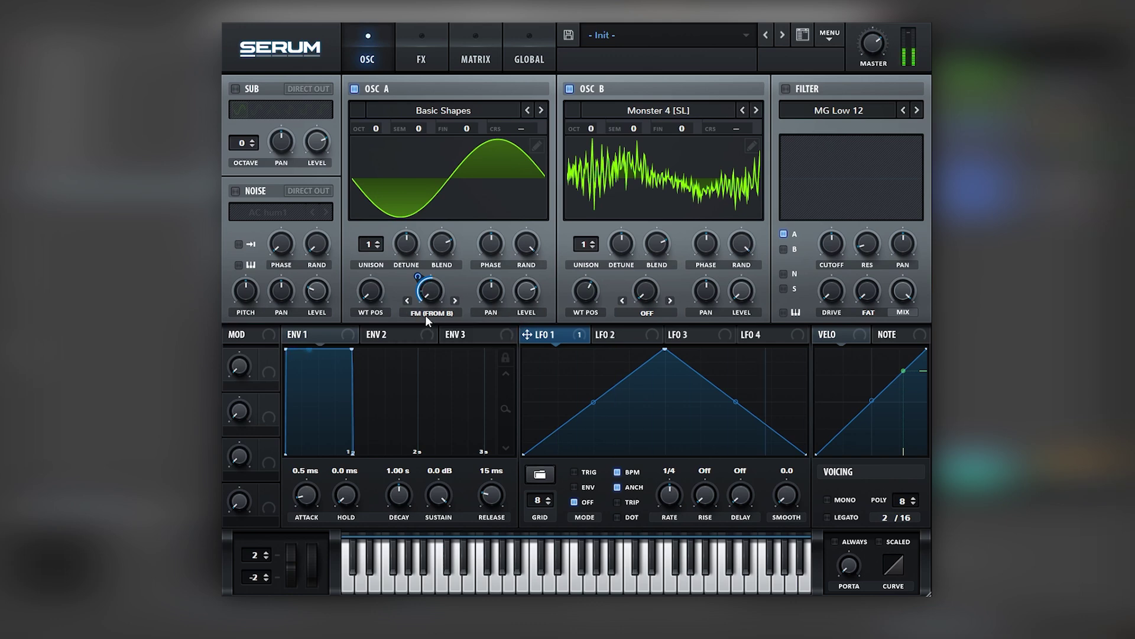
Step: Set LFO 1 to ENV mode, bow its rise upward and its fall downward, and fine-tune OSC B's wavetable position
{"action": "left_click", "coordinate": [581, 491]}
{"action": "left_click_drag", "start_coordinate": [593, 402], "coordinate": [605, 382]}
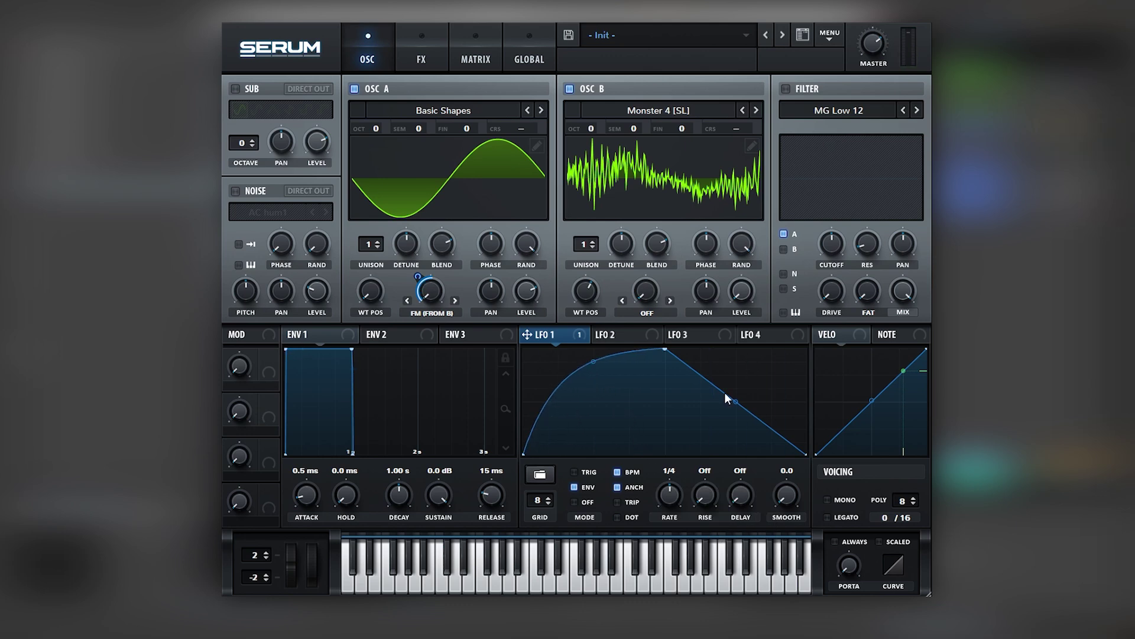
{"action": "left_click_drag", "start_coordinate": [736, 403], "coordinate": [737, 408]}
{"action": "mouse_move", "coordinate": [587, 310]}
{"action": "left_mouse_down"}
{"action": "mouse_move", "coordinate": [580, 290]}
{"action": "mouse_move", "coordinate": [567, 319]}
{"action": "mouse_move", "coordinate": [580, 297]}
{"action": "left_mouse_up"}
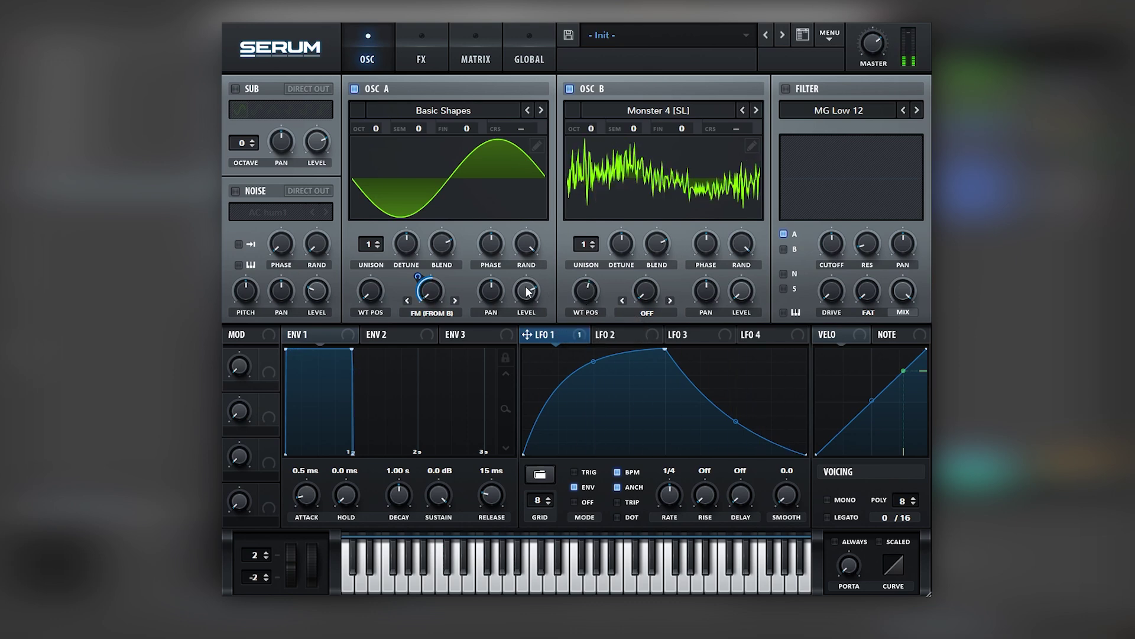
Step: Enable the sub oscillator and the noise oscillator with the AC hum1 sample
{"action": "left_click", "coordinate": [237, 87]}
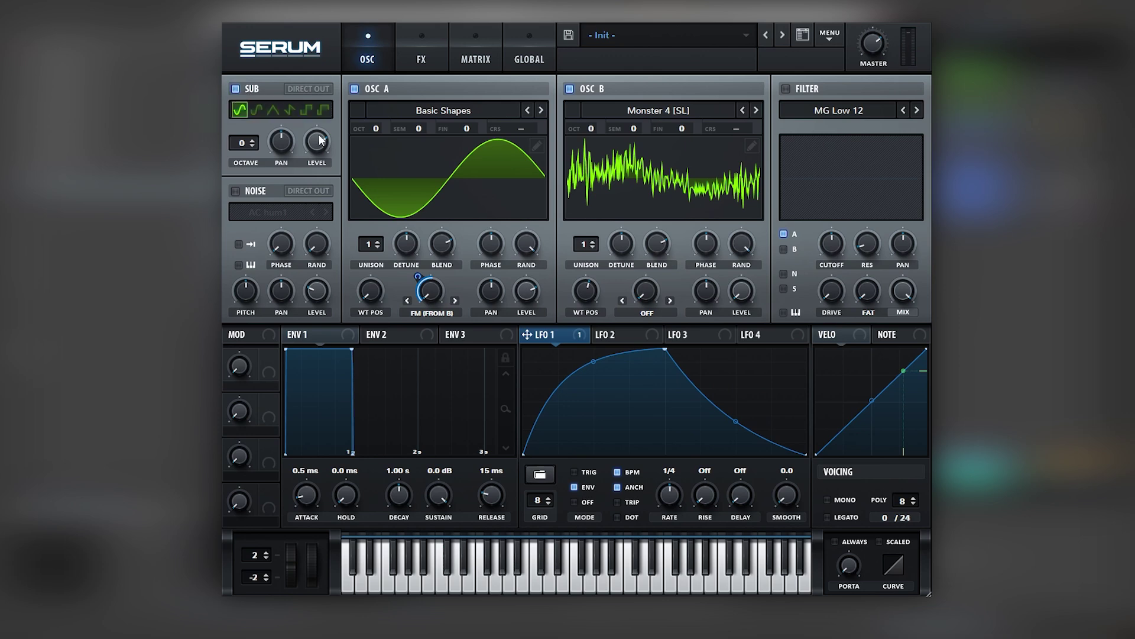
{"action": "left_click", "coordinate": [239, 189]}
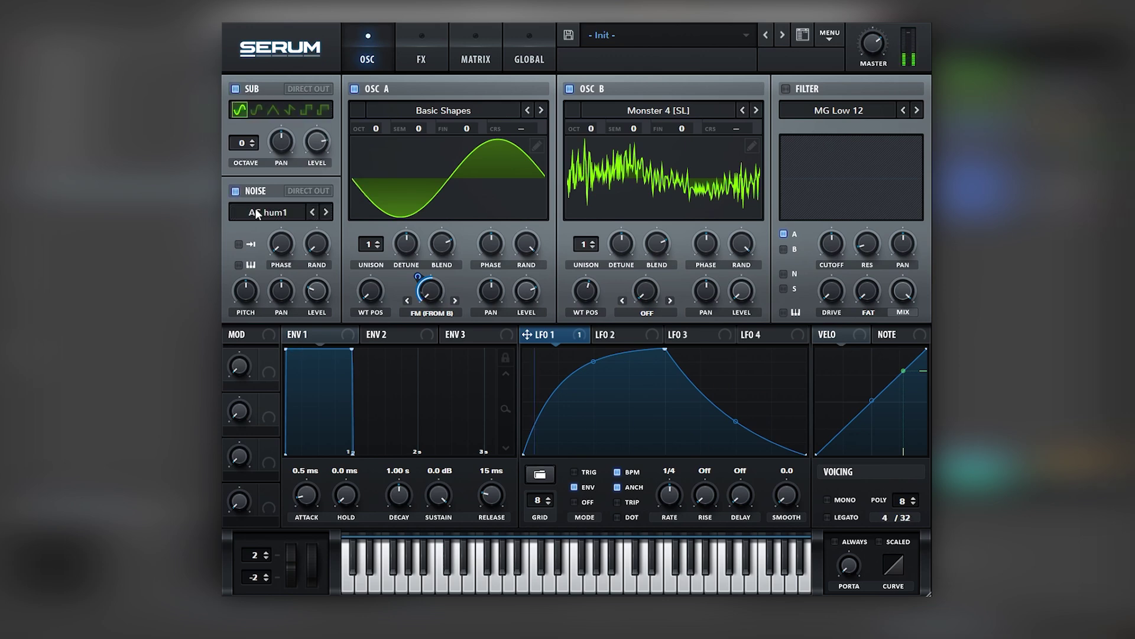
Step: Add Tube distortion with the drive at 80% and a compressor with increased gain
{"action": "left_click", "coordinate": [421, 56]}
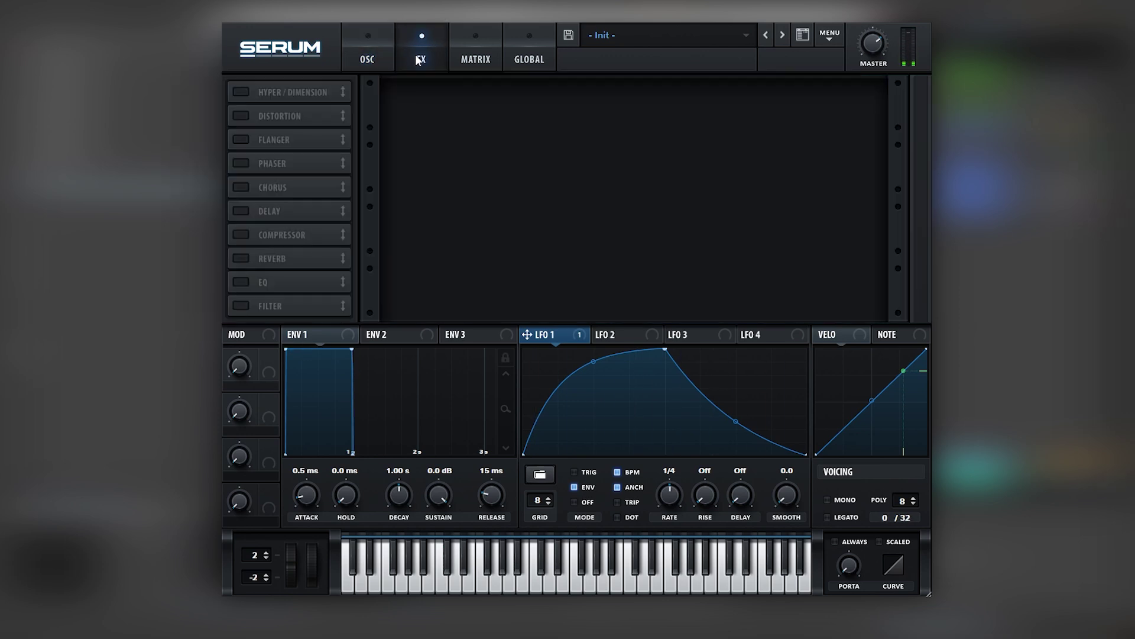
{"action": "left_click", "coordinate": [248, 118]}
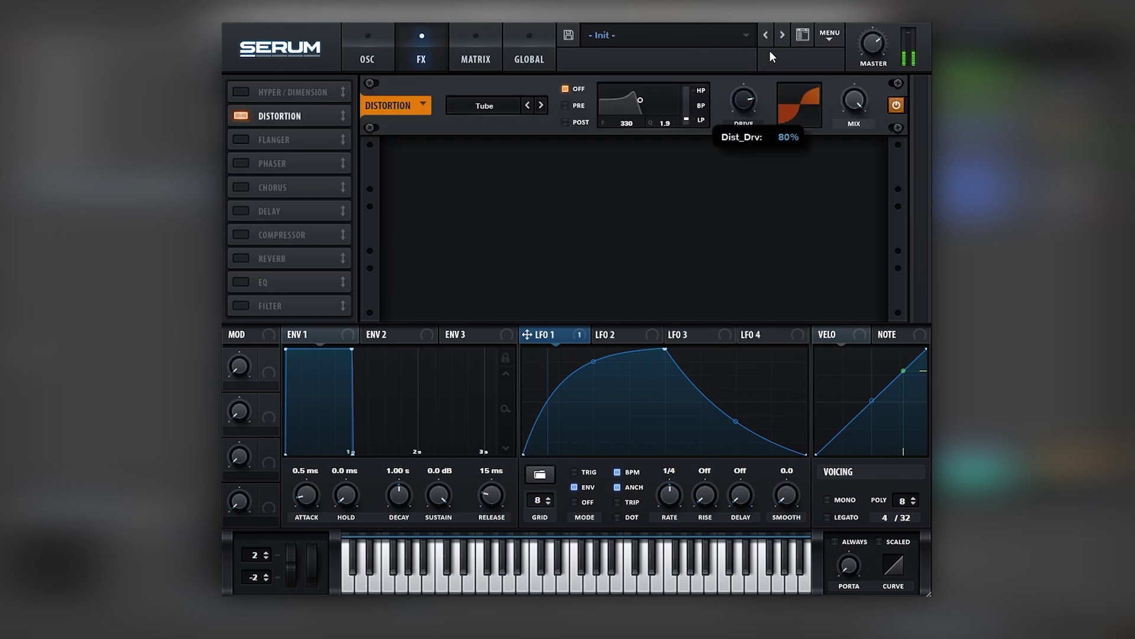
{"action": "left_click", "coordinate": [298, 235]}
{"action": "left_click_drag", "start_coordinate": [656, 159], "coordinate": [657, 152]}
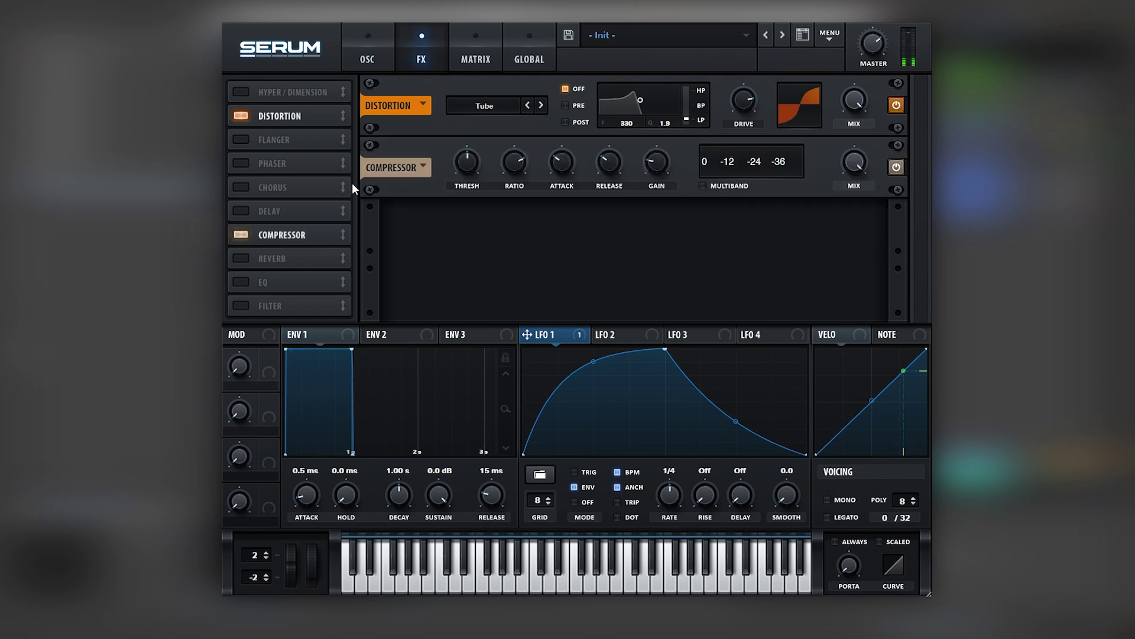
Step: Add a chorus effect and raise its mix and LPF cutoff
{"action": "left_click", "coordinate": [240, 187]}
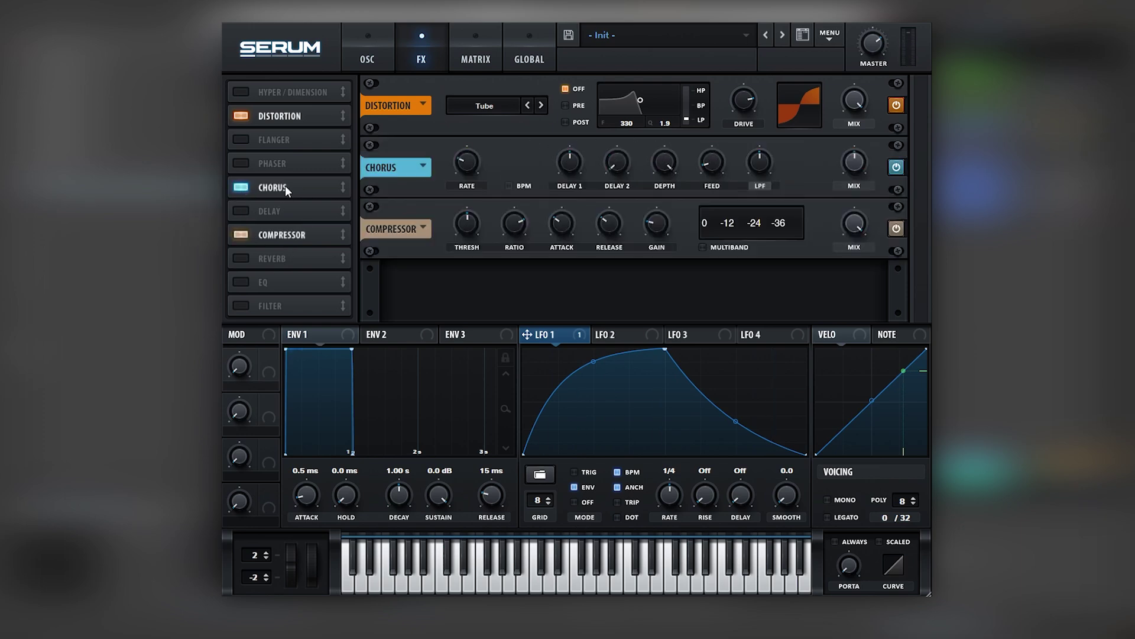
{"action": "left_click_drag", "start_coordinate": [854, 160], "coordinate": [854, 151]}
{"action": "left_click_drag", "start_coordinate": [765, 162], "coordinate": [769, 147]}
Step: Turn down the random phase of both OSC A and OSC B
{"action": "left_click", "coordinate": [381, 53]}
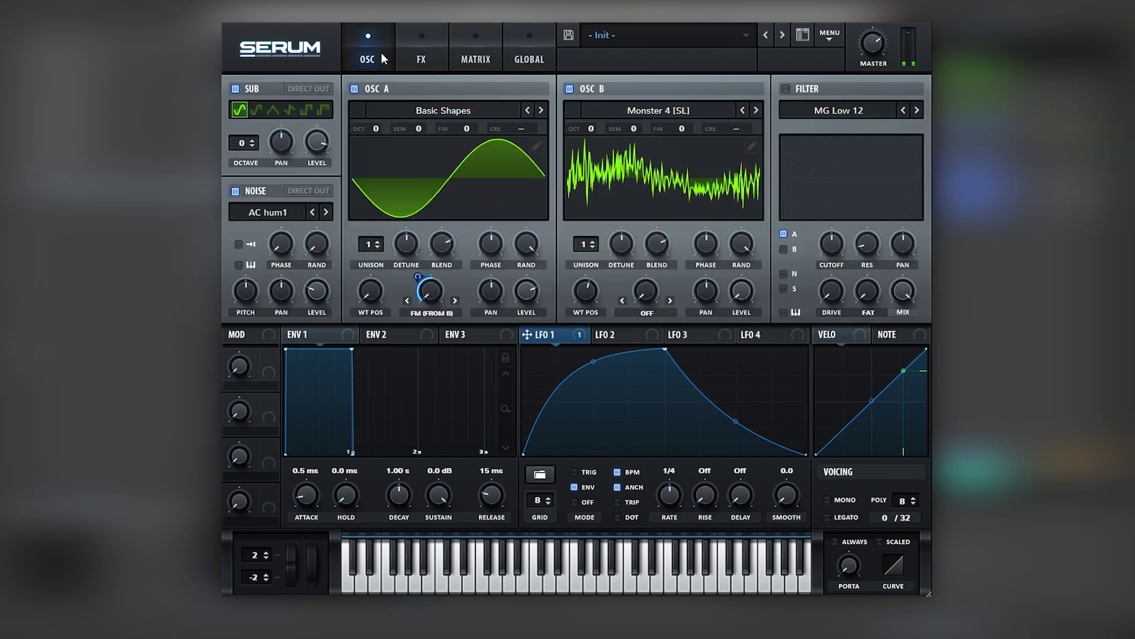
{"action": "left_click_drag", "start_coordinate": [525, 243], "coordinate": [497, 391]}
{"action": "left_click_drag", "start_coordinate": [743, 242], "coordinate": [736, 258]}
Step: Modulate OSC A's level and the noise oscillator's level with LFO 2
{"action": "left_click", "coordinate": [627, 336]}
{"action": "left_click_drag", "start_coordinate": [599, 335], "coordinate": [526, 289]}
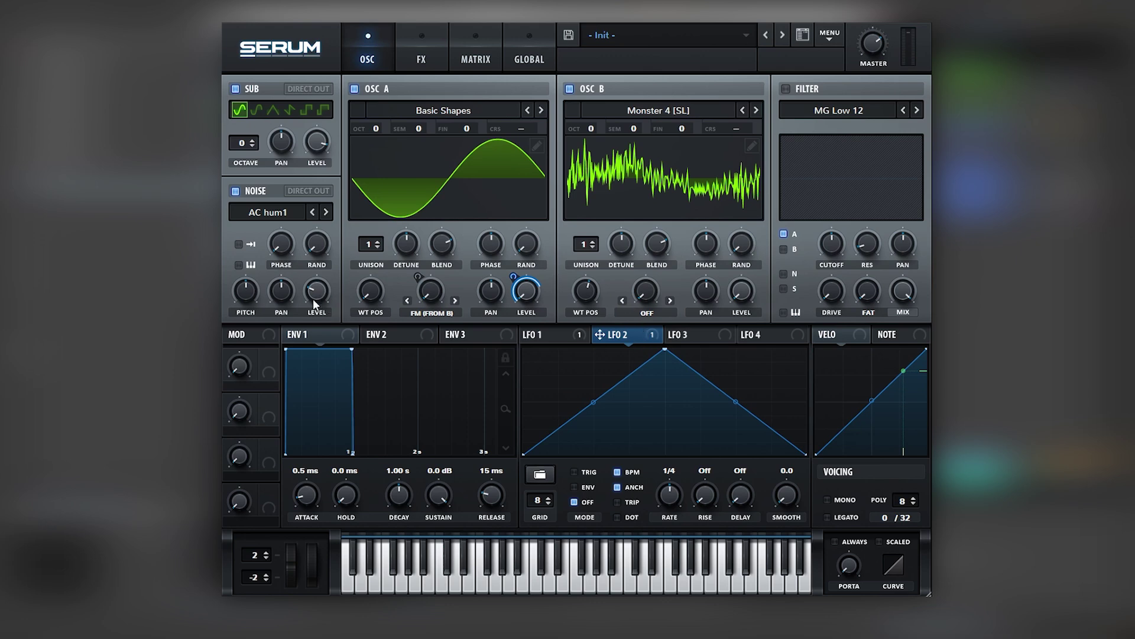
{"action": "left_click_drag", "start_coordinate": [310, 279], "coordinate": [299, 305]}
Step: Shape LFO 2 with a nearly straight rise and a fall that bows upward
{"action": "left_click_drag", "start_coordinate": [595, 404], "coordinate": [594, 412]}
{"action": "left_click_drag", "start_coordinate": [736, 402], "coordinate": [748, 382]}
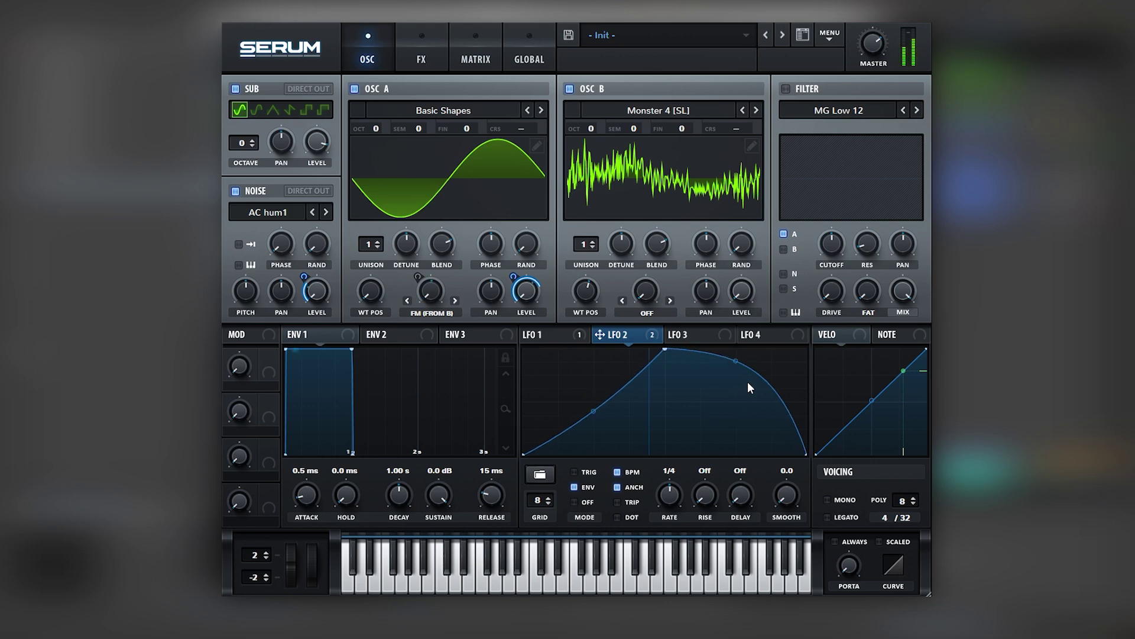
{"action": "left_click_drag", "start_coordinate": [593, 414], "coordinate": [610, 399]}
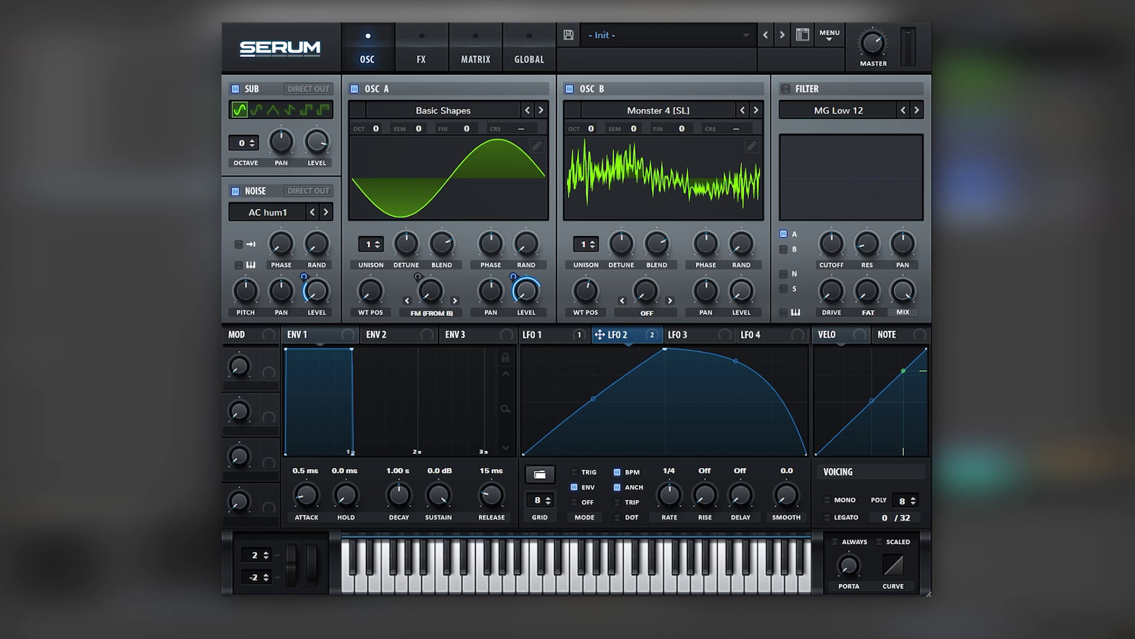
Step: Switch OSC B's wavetable from Monster 4 [SL] through to Monster 9 [SL] and raise its wavetable position
{"action": "left_click", "coordinate": [756, 111]}
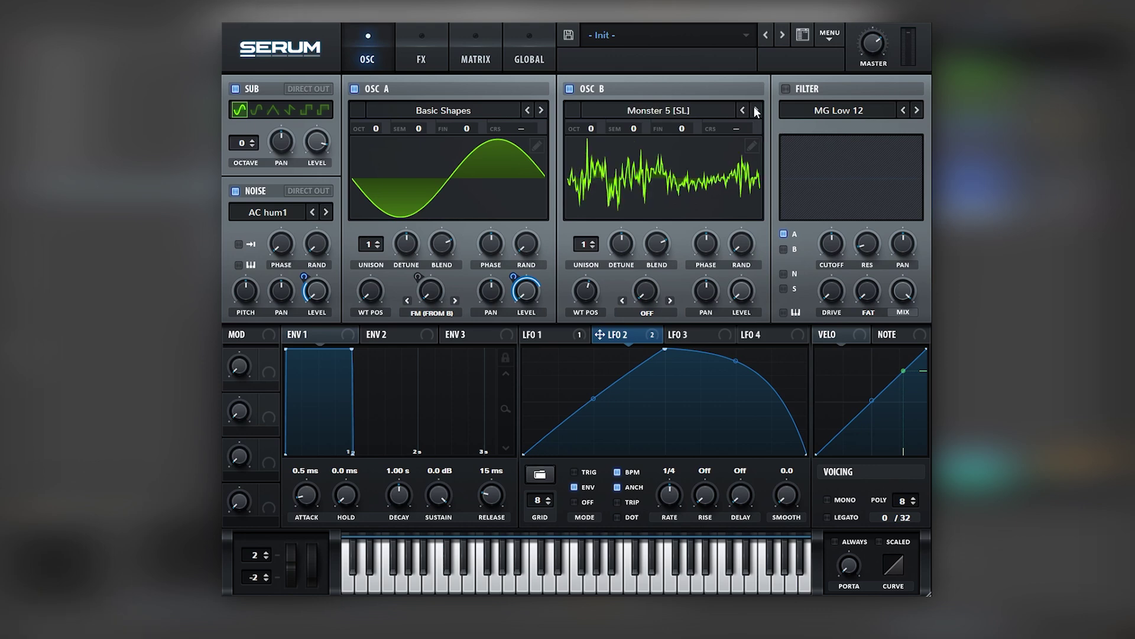
{"action": "left_click_drag", "start_coordinate": [581, 292], "coordinate": [601, 257]}
{"action": "left_click", "coordinate": [756, 111]}
{"action": "left_click", "coordinate": [756, 111]}
{"action": "left_click", "coordinate": [756, 111]}
{"action": "left_click", "coordinate": [756, 110]}
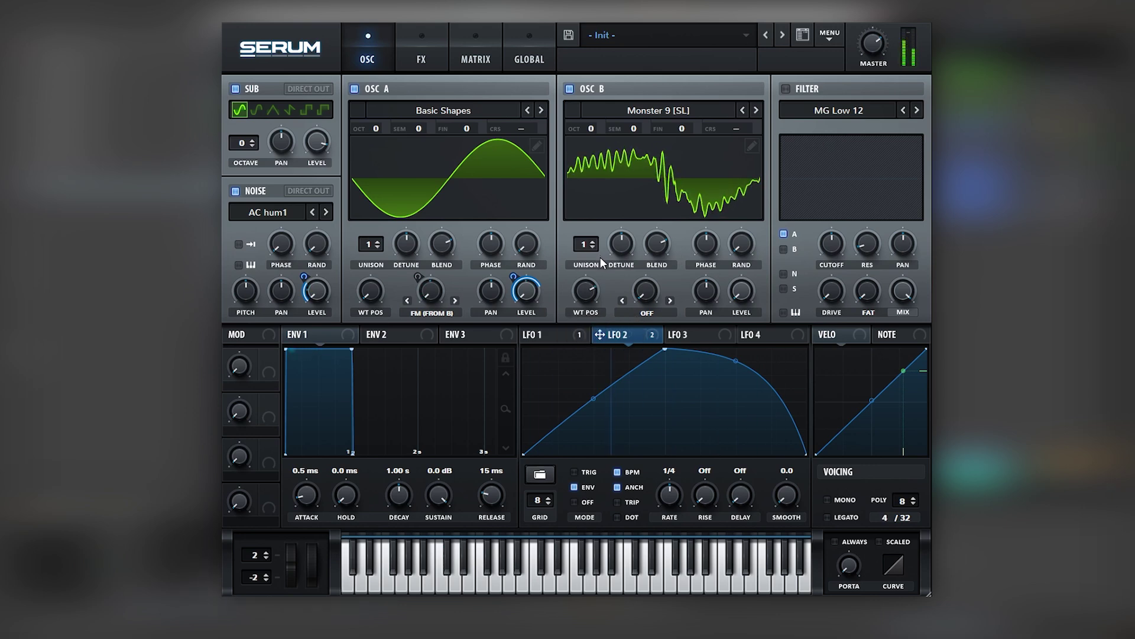